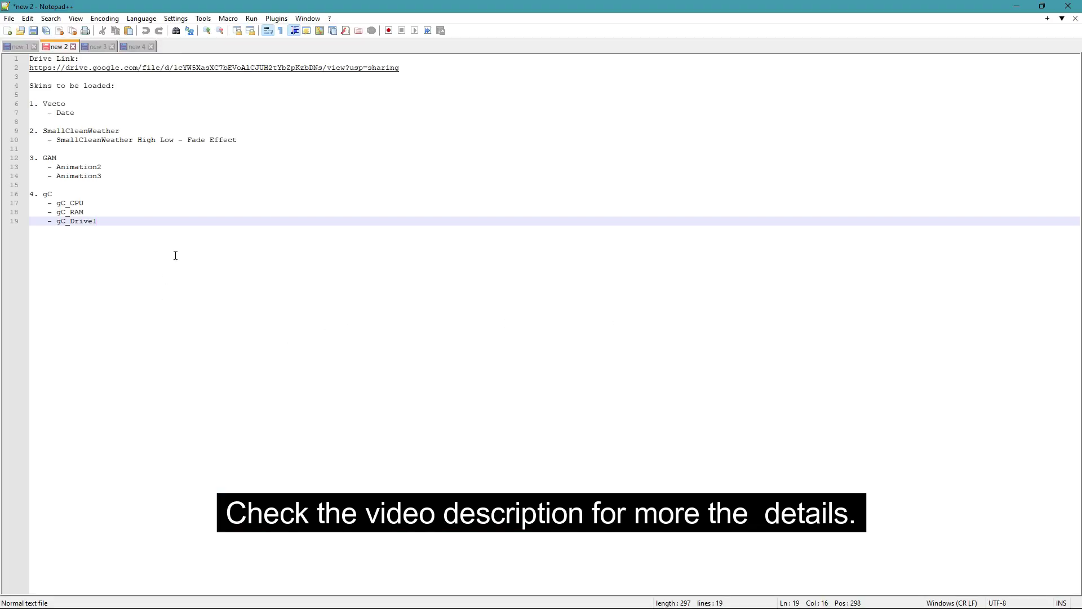
# - Highlight the Google Drive URL on line 2 of the Notepad++ skin notes
pyautogui.moveTo(408, 67); pyautogui.dragTo(30, 73)
# - Copy the Drive link from the notes and minimize Notepad++
pyautogui.rightClick(43, 75)
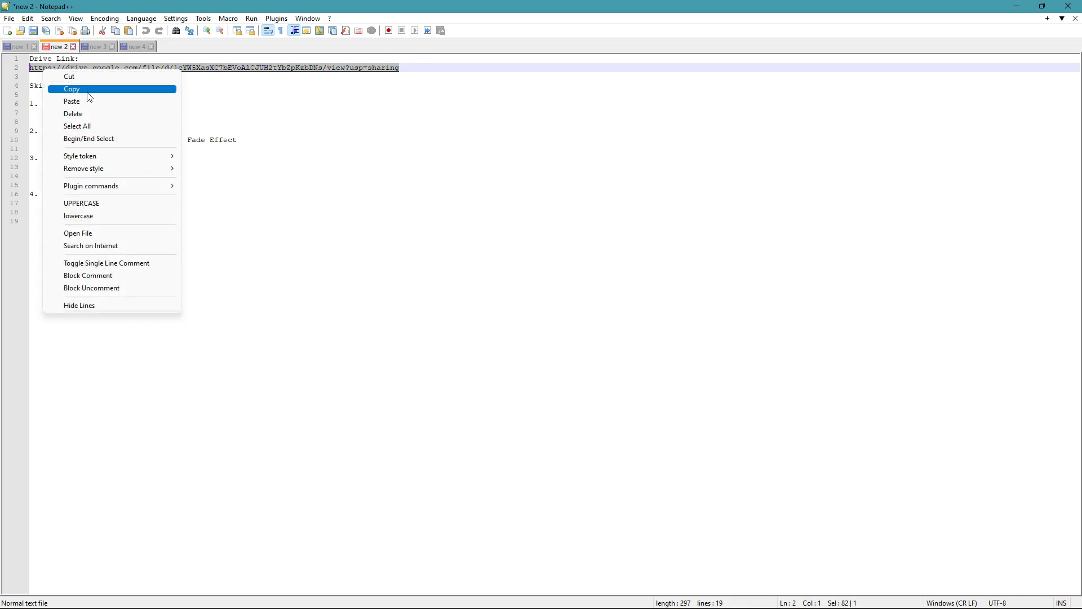
pyautogui.click(56, 87)
pyautogui.click(1015, 7)
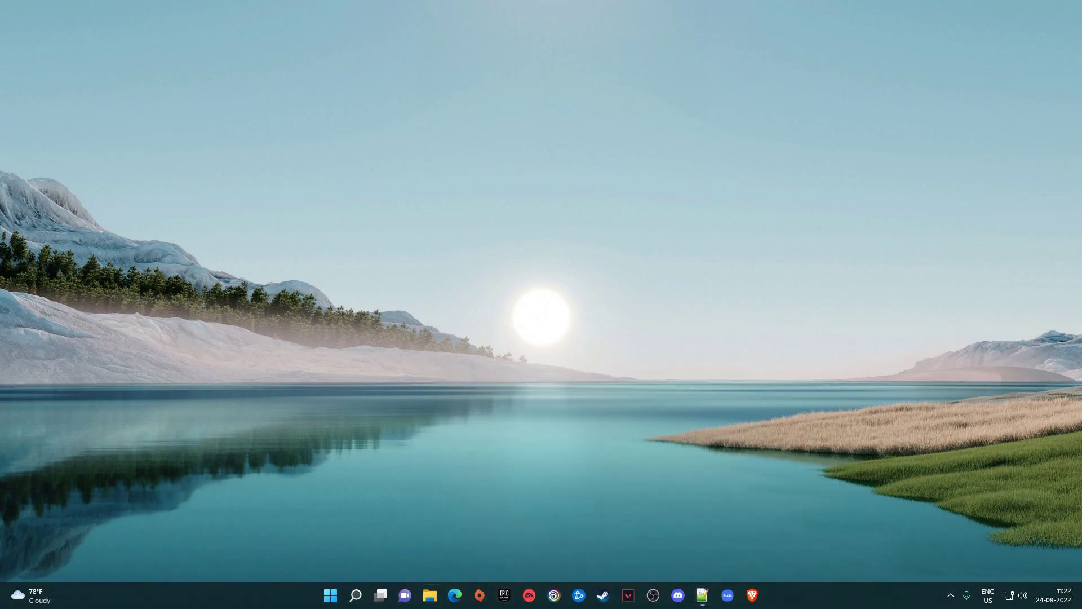
# - Load the link in an Edge InPrivate window and download TGN_BangalorePrestigeSkinLook.zip despite the virus-scan warning
pyautogui.rightClick(455, 599)
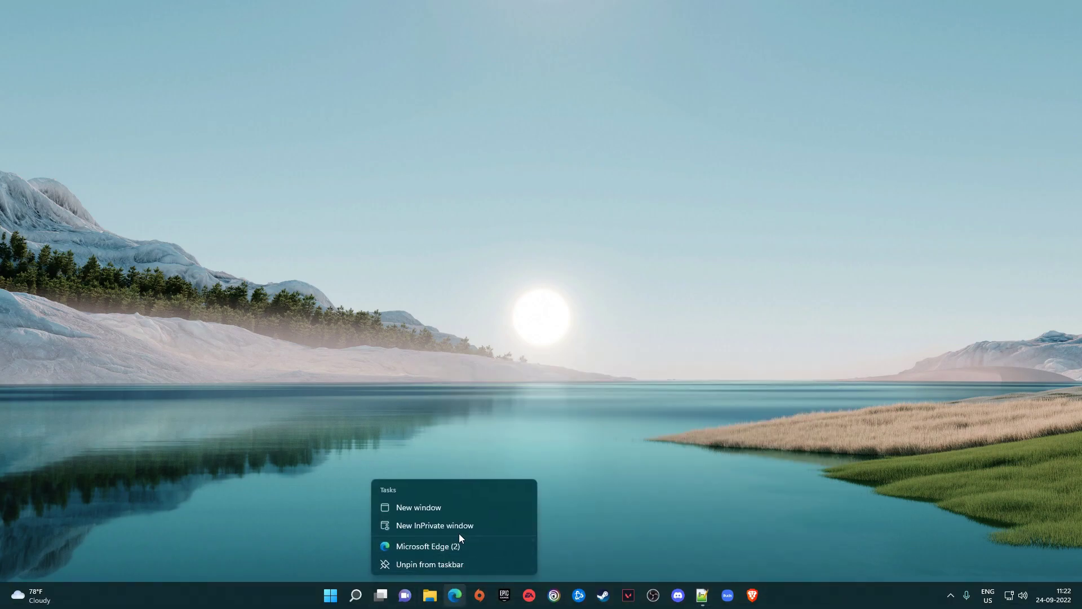
pyautogui.click(433, 518)
pyautogui.rightClick(142, 29)
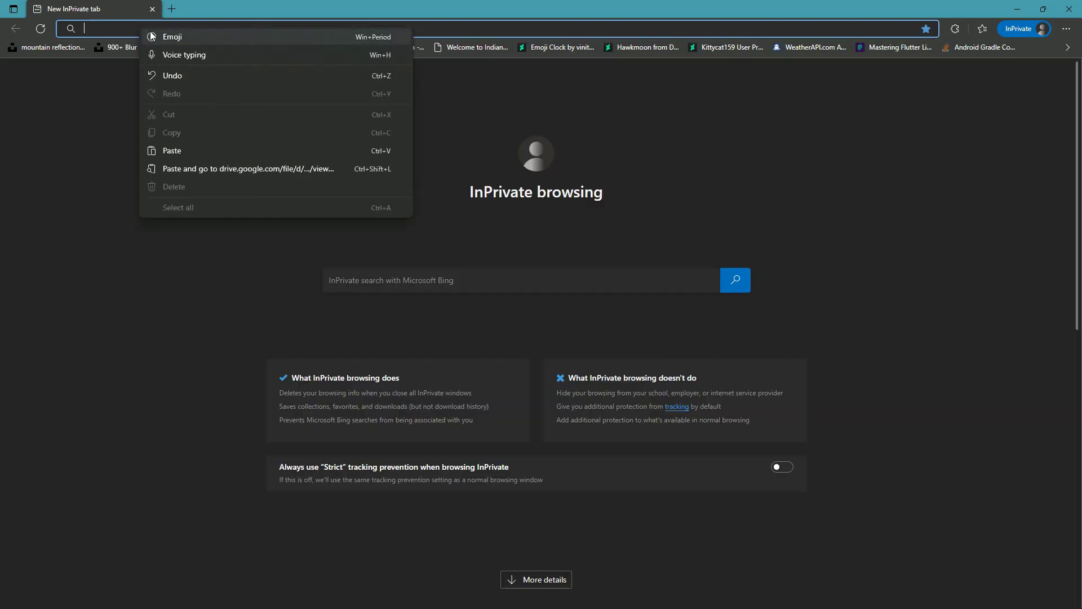
pyautogui.click(190, 169)
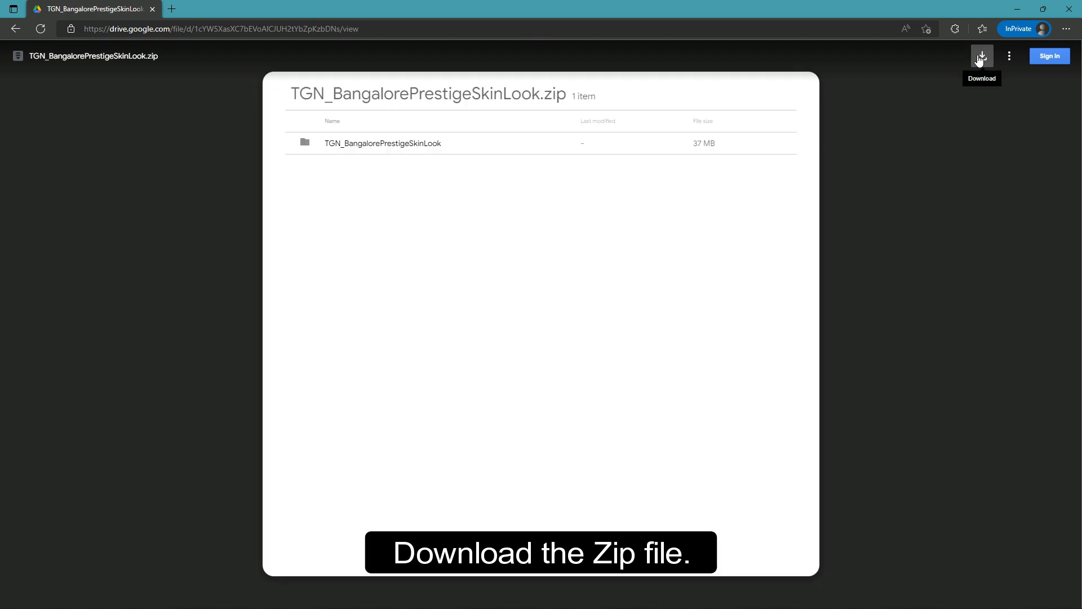
pyautogui.click(981, 56)
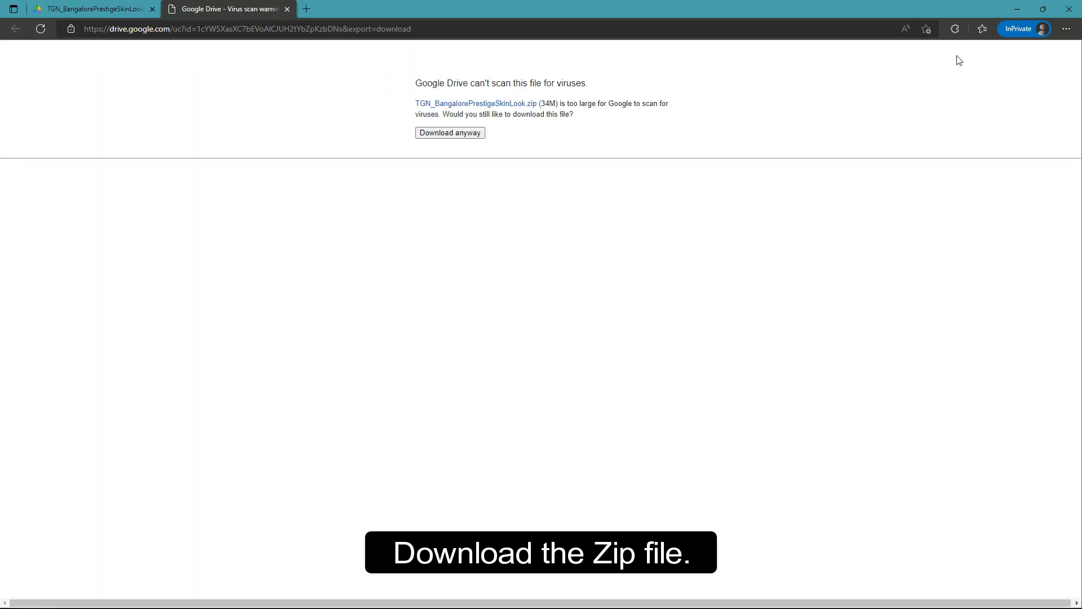
pyautogui.click(467, 134)
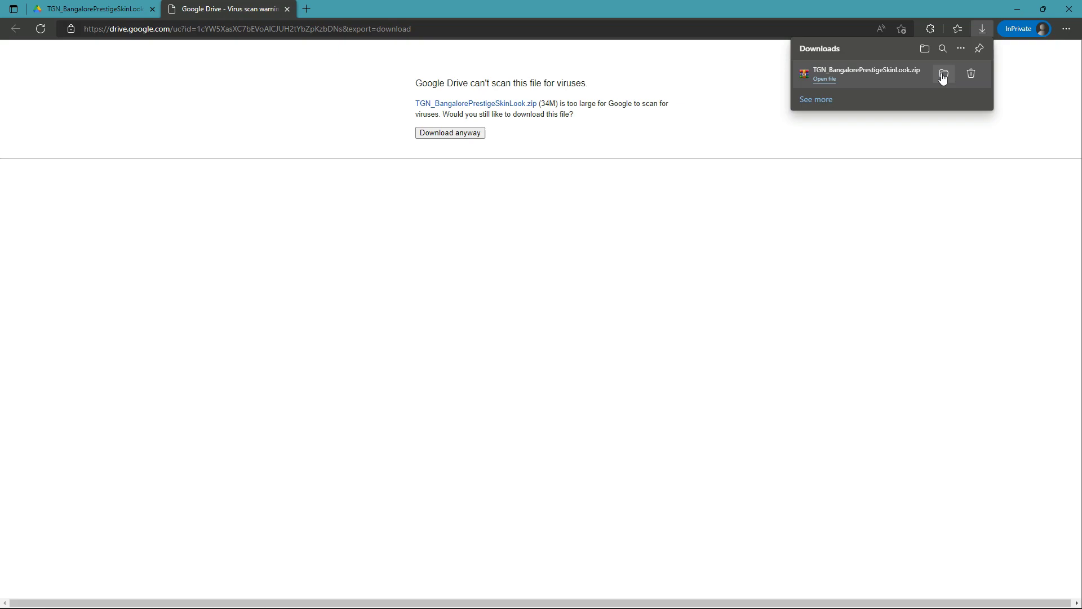
# - Extract TGN_BangalorePrestigeSkinLook.zip in Downloads into its suggested same-named folder
pyautogui.click(943, 75)
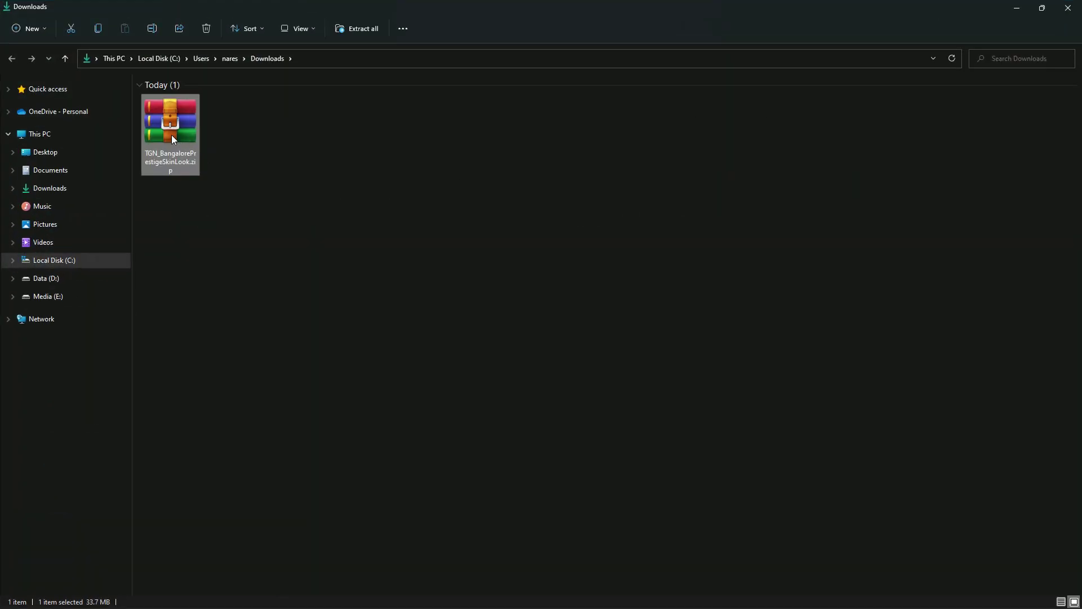
pyautogui.rightClick(166, 117)
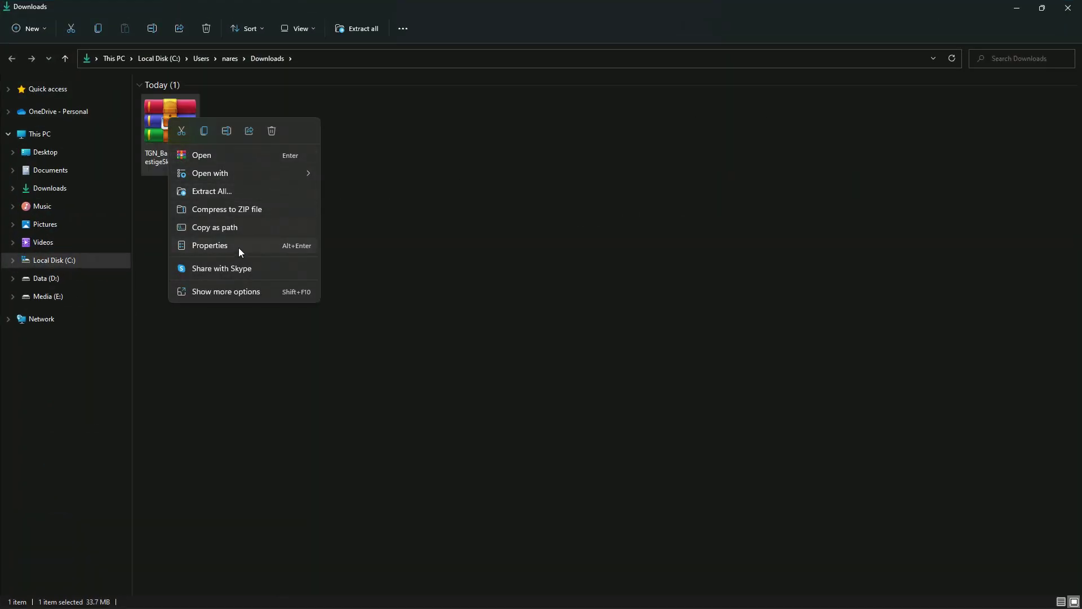
pyautogui.click(218, 190)
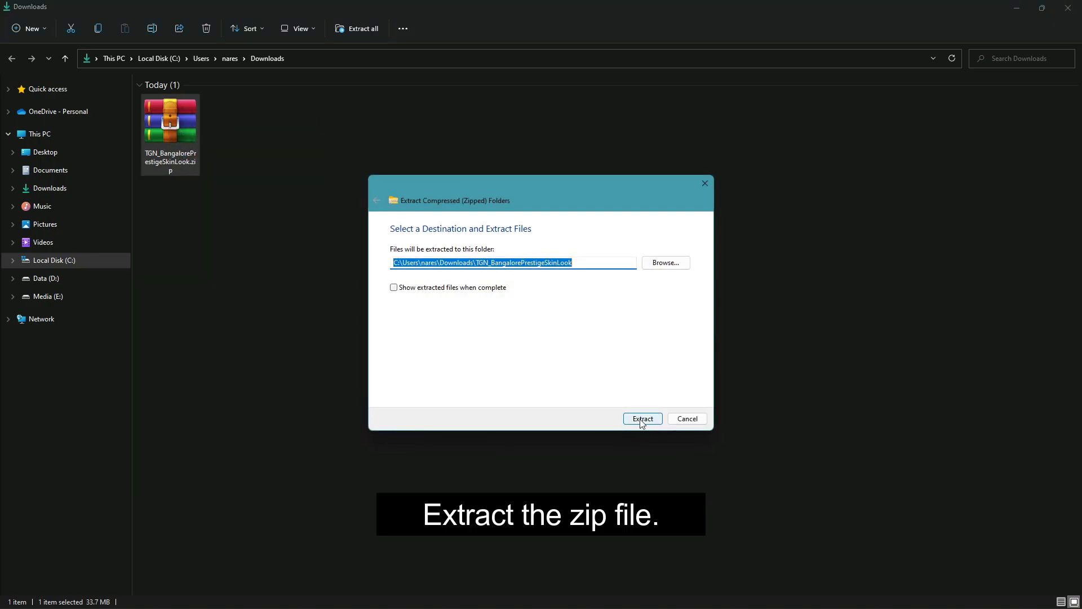
pyautogui.click(641, 419)
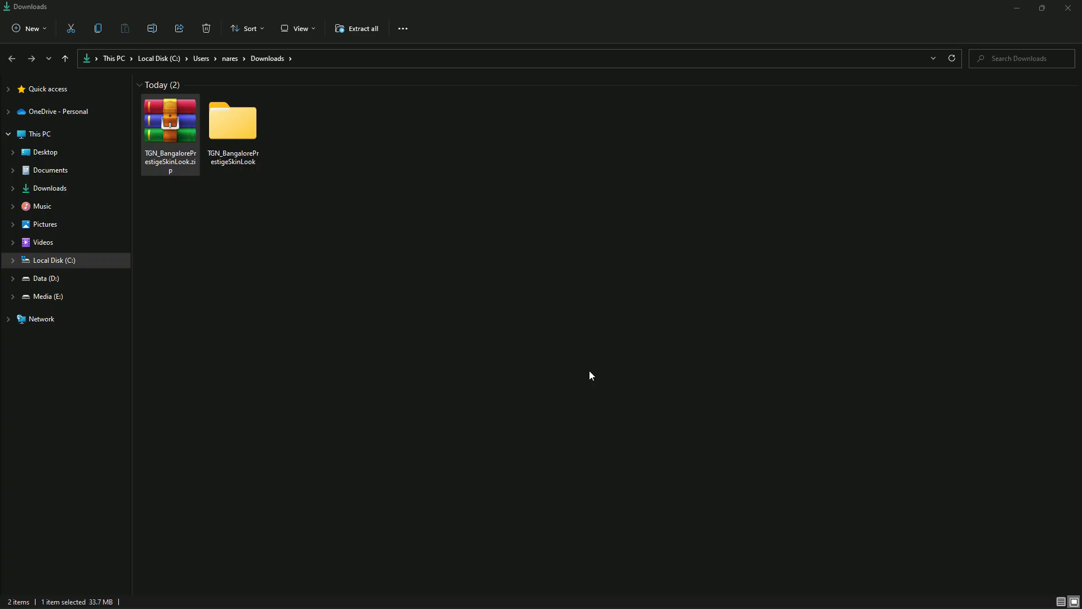
# - Copy the four skin folders GAM, gC, SmallCleanWeather and Vecto from the extracted inner folder
pyautogui.rightClick(233, 132)
pyautogui.click(291, 168)
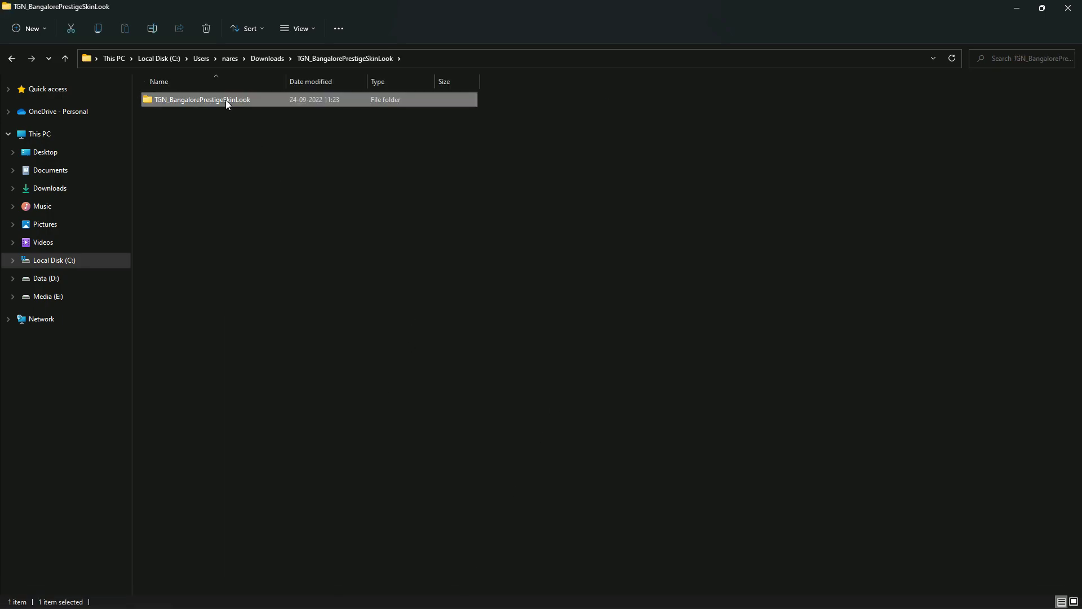
pyautogui.rightClick(225, 100)
pyautogui.click(273, 141)
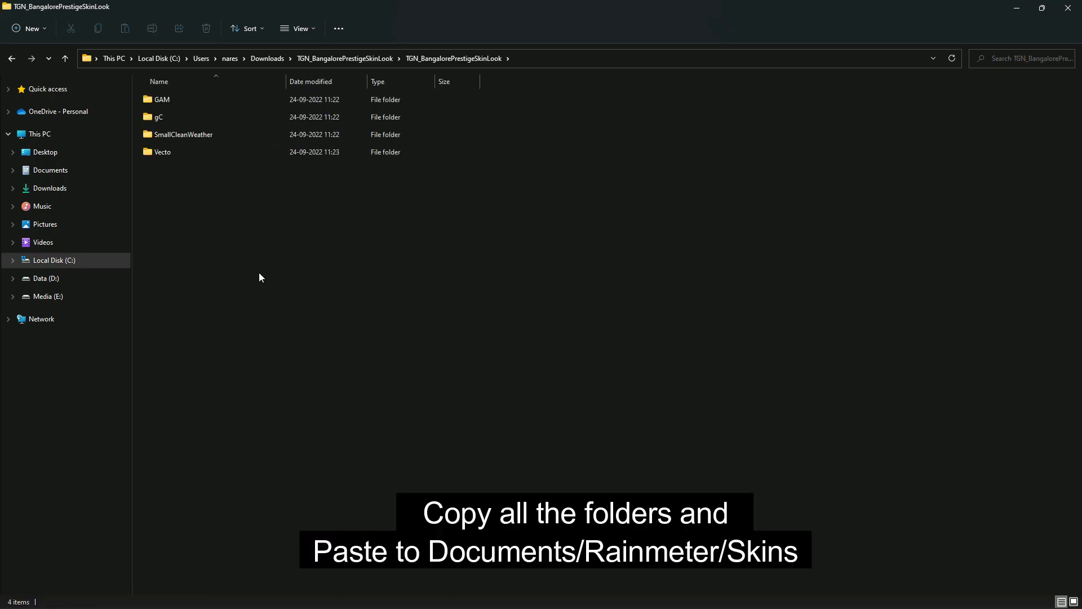
pyautogui.moveTo(259, 272); pyautogui.dragTo(184, 96)
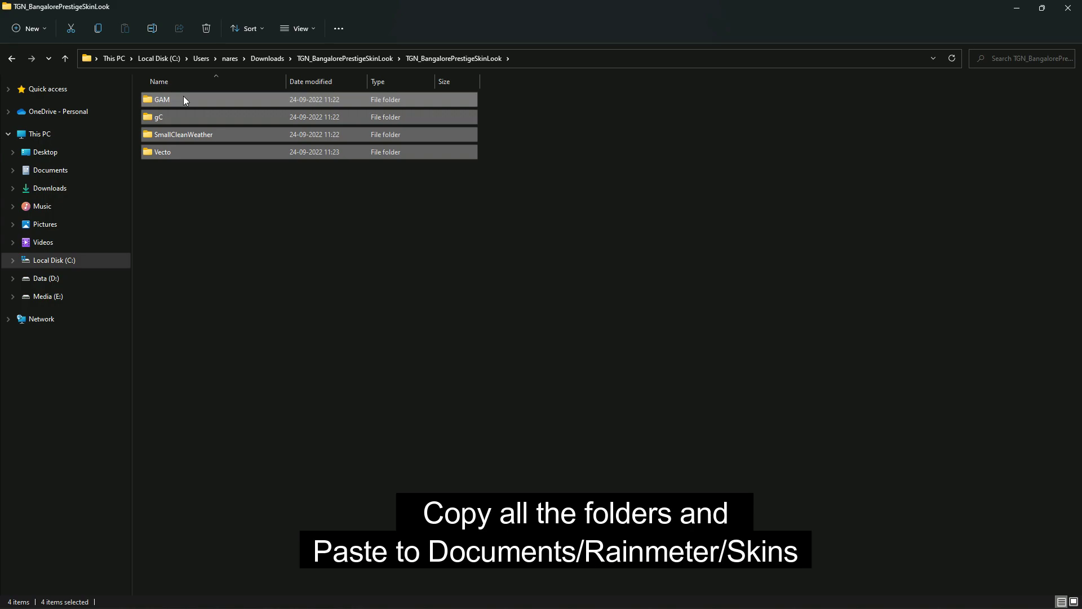
pyautogui.rightClick(184, 96)
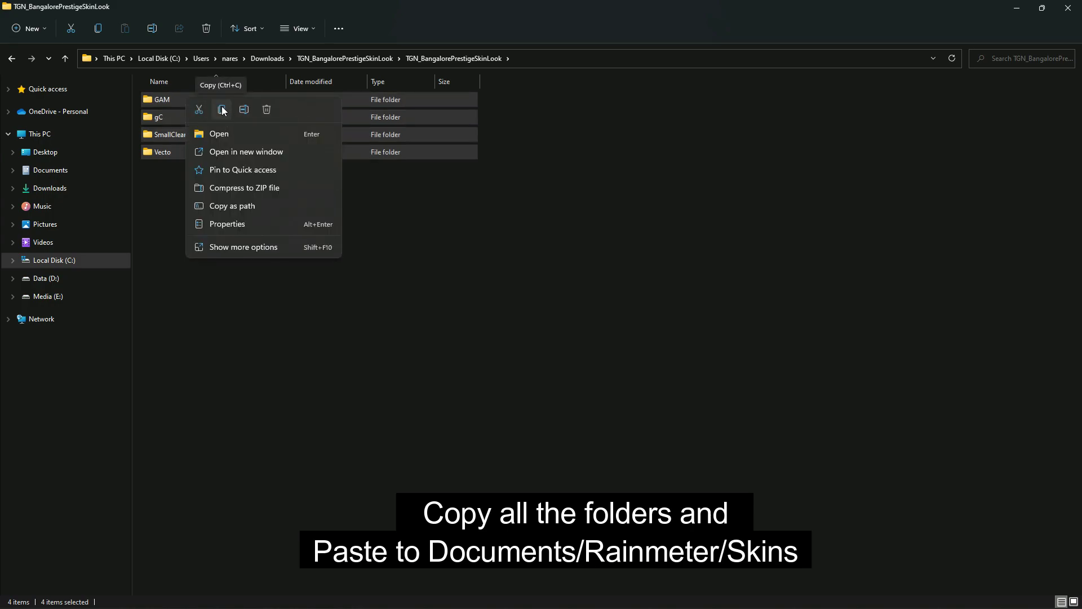
pyautogui.click(222, 109)
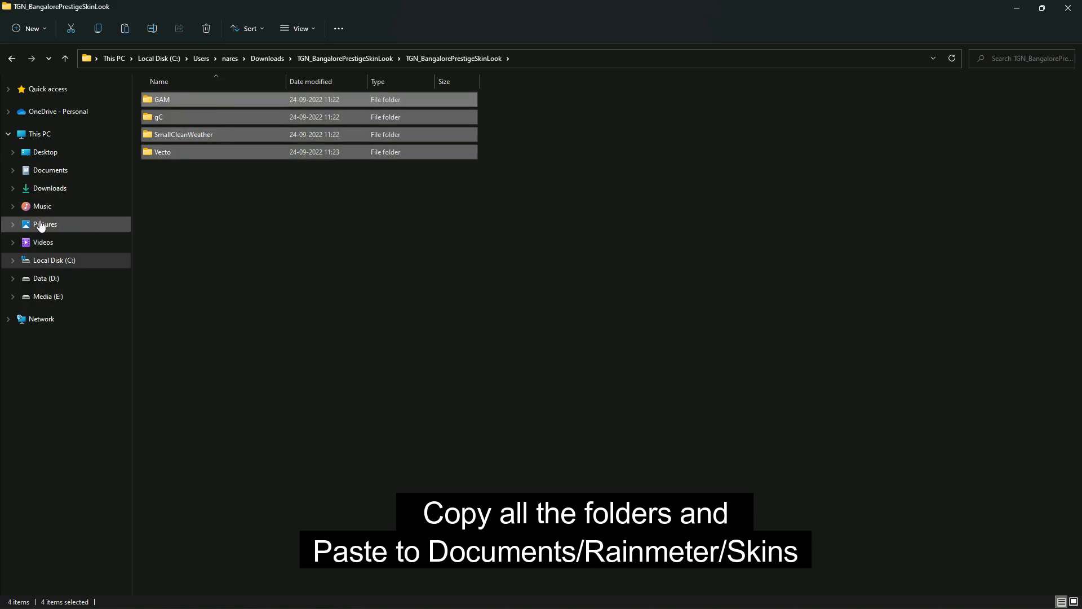
# - Paste the four folders into Documents\Rainmeter\Skins
pyautogui.click(59, 172)
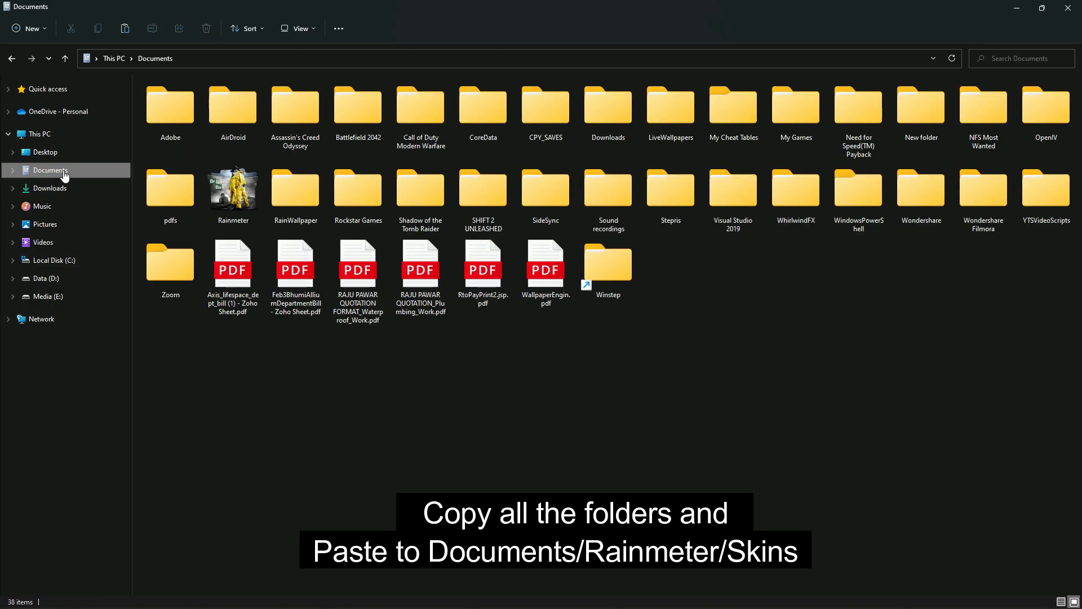
pyautogui.click(244, 194)
pyautogui.doubleClick(242, 193)
pyautogui.rightClick(182, 116)
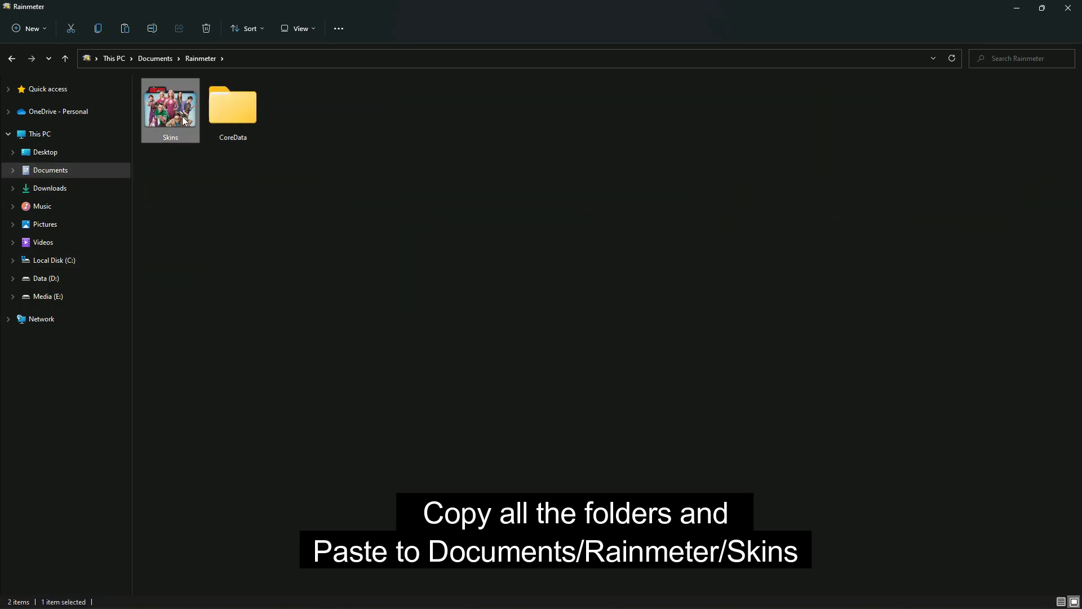
pyautogui.click(210, 154)
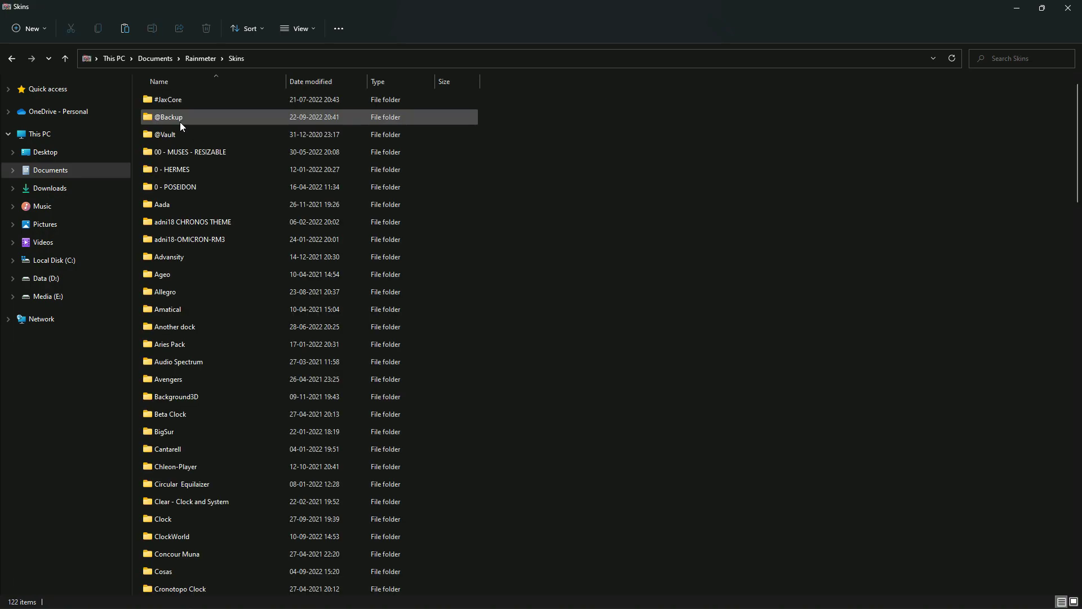
pyautogui.rightClick(553, 265)
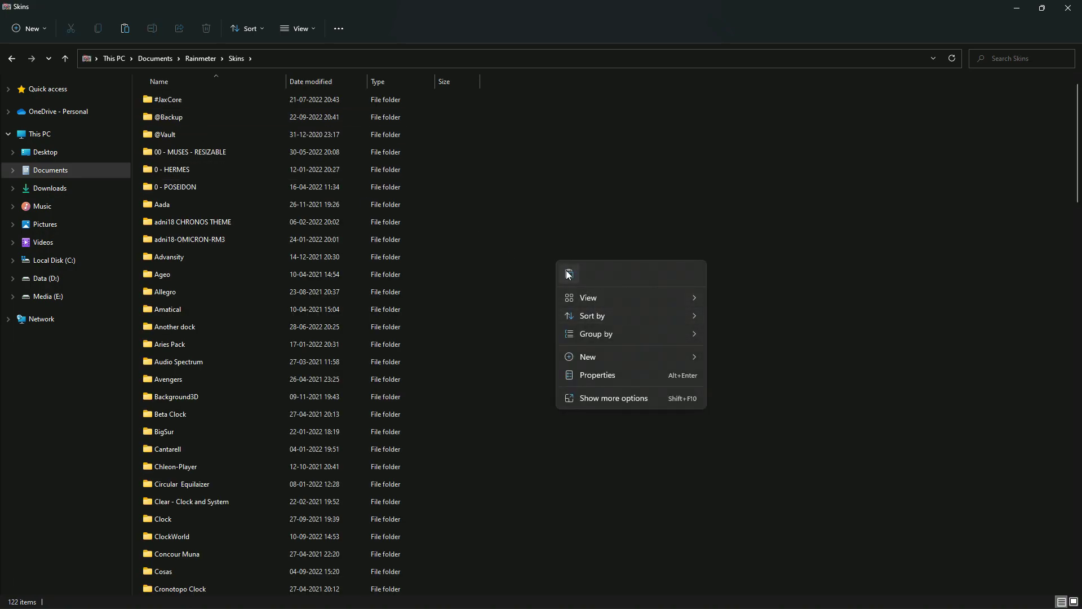
pyautogui.click(569, 274)
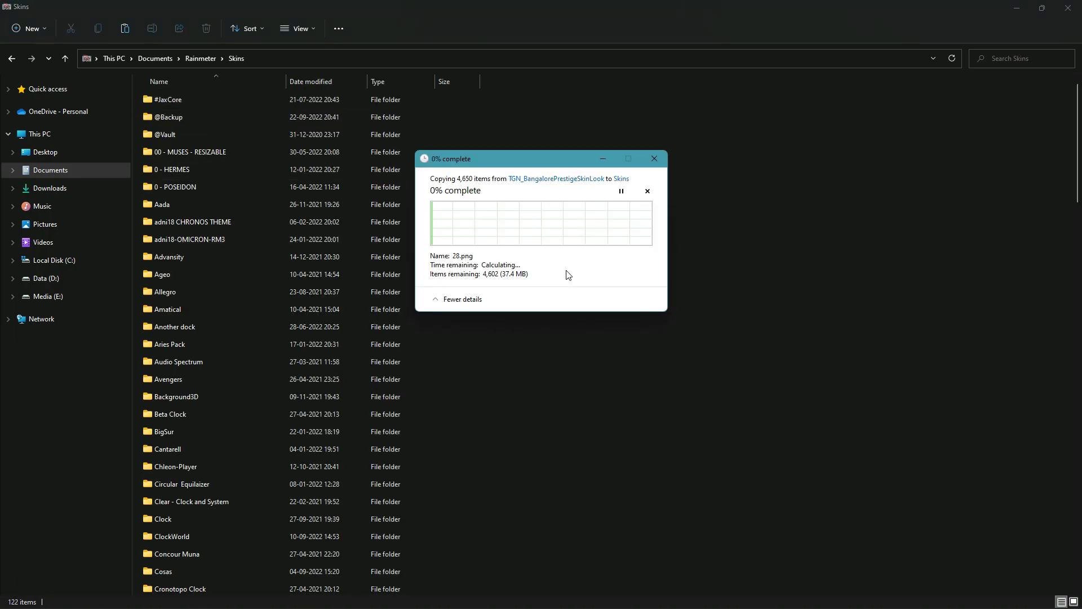
# - Launch Steam, dismiss the news popup and start Wallpaper Engine from its store page
pyautogui.press('super+m')
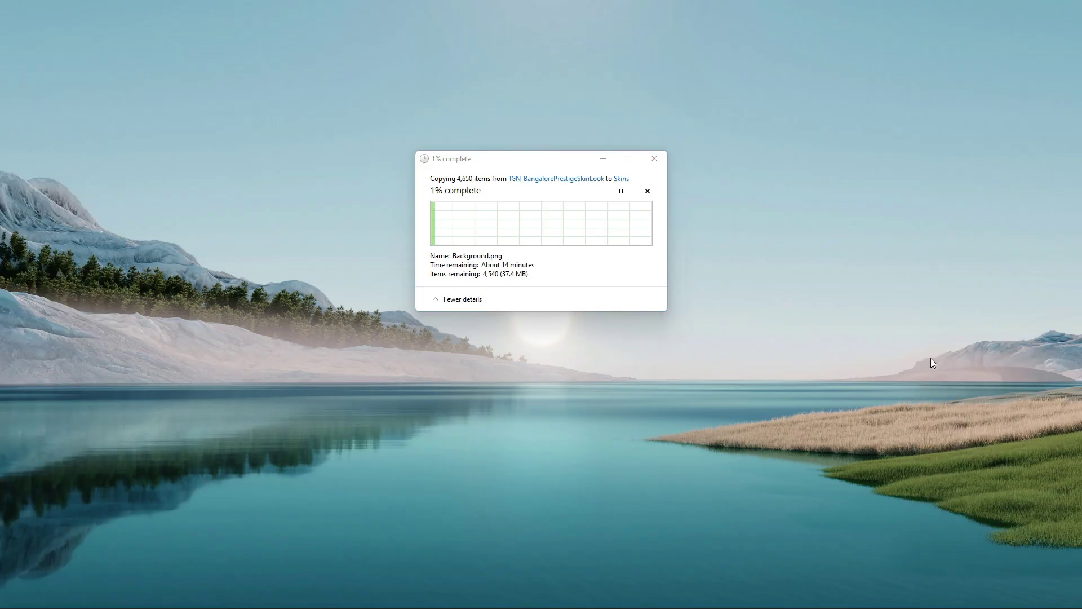
pyautogui.press('super+shift+m')
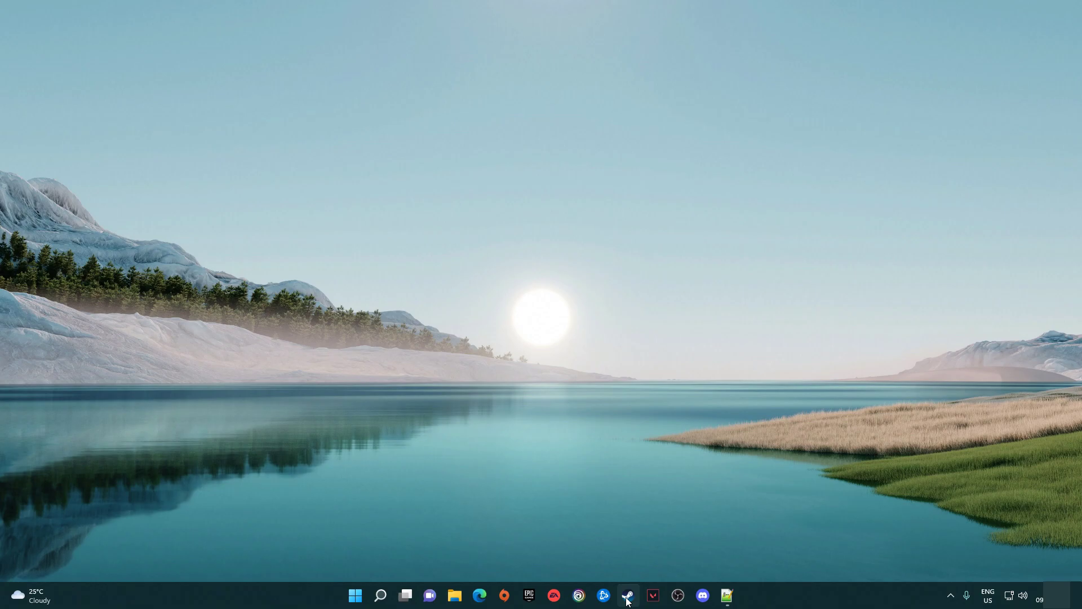
pyautogui.click(627, 596)
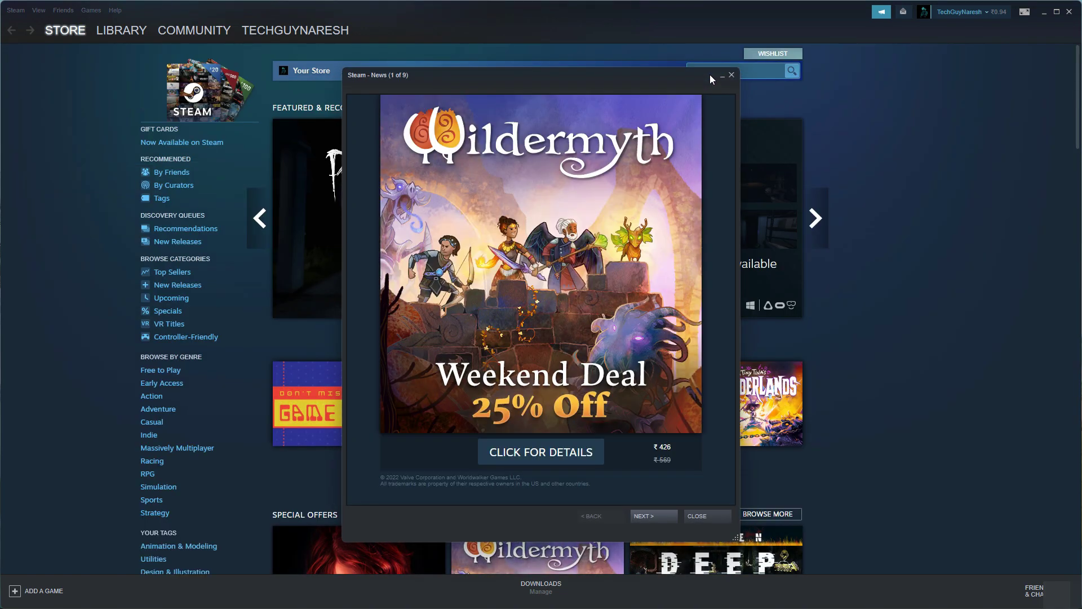
pyautogui.click(732, 76)
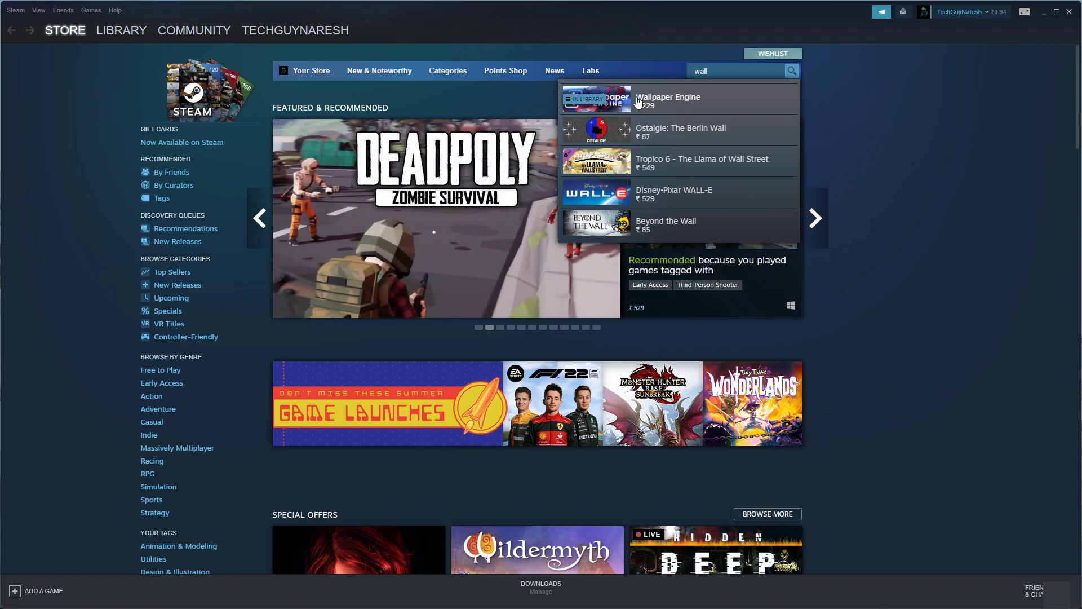
pyautogui.click(677, 99)
pyautogui.scroll(-1, 422, 399)
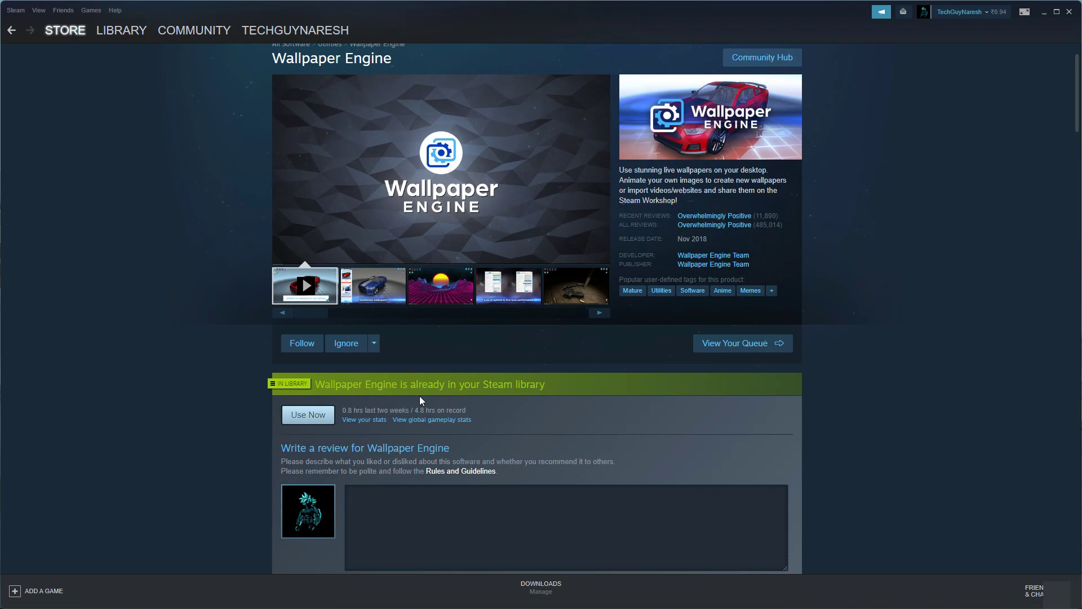
pyautogui.click(305, 415)
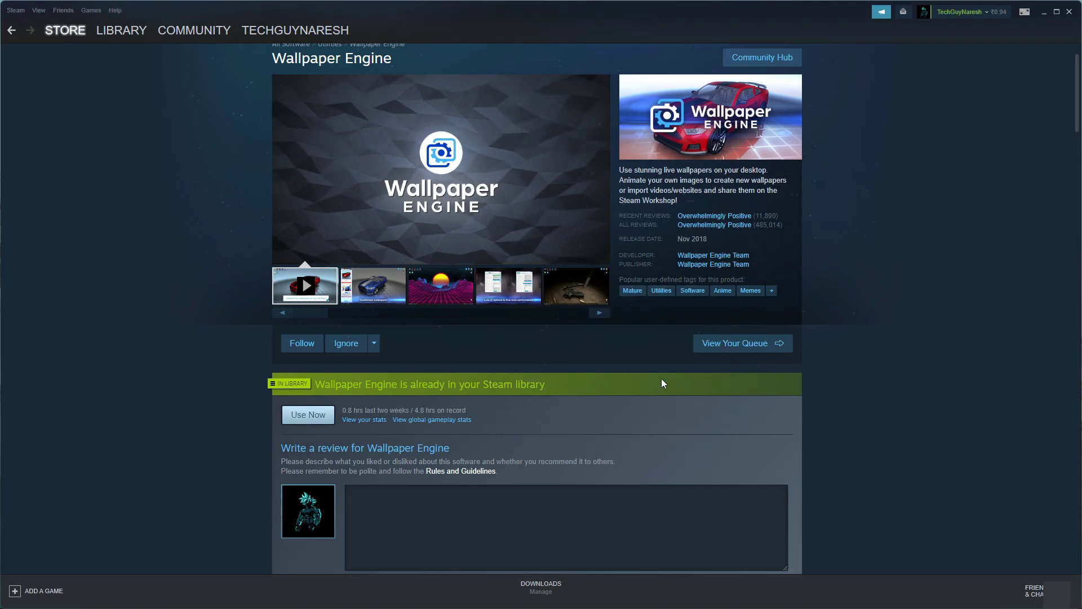
# - Minimize Steam and bring up Wallpaper Engine's tray icon menu
pyautogui.scroll(-5, 421, 379)
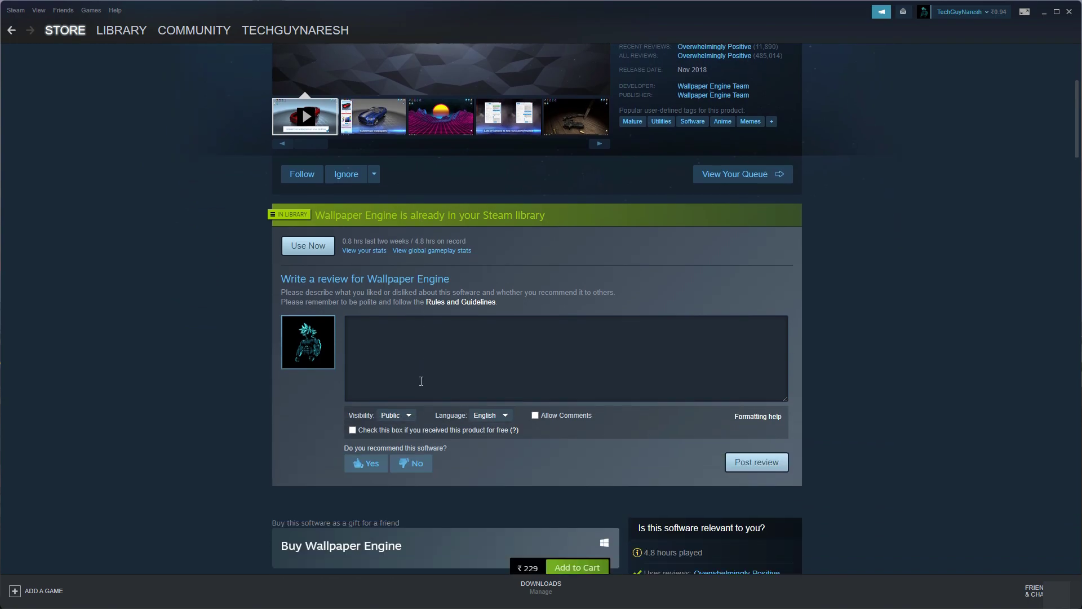
pyautogui.scroll(5, 422, 381)
pyautogui.scroll(1, 422, 382)
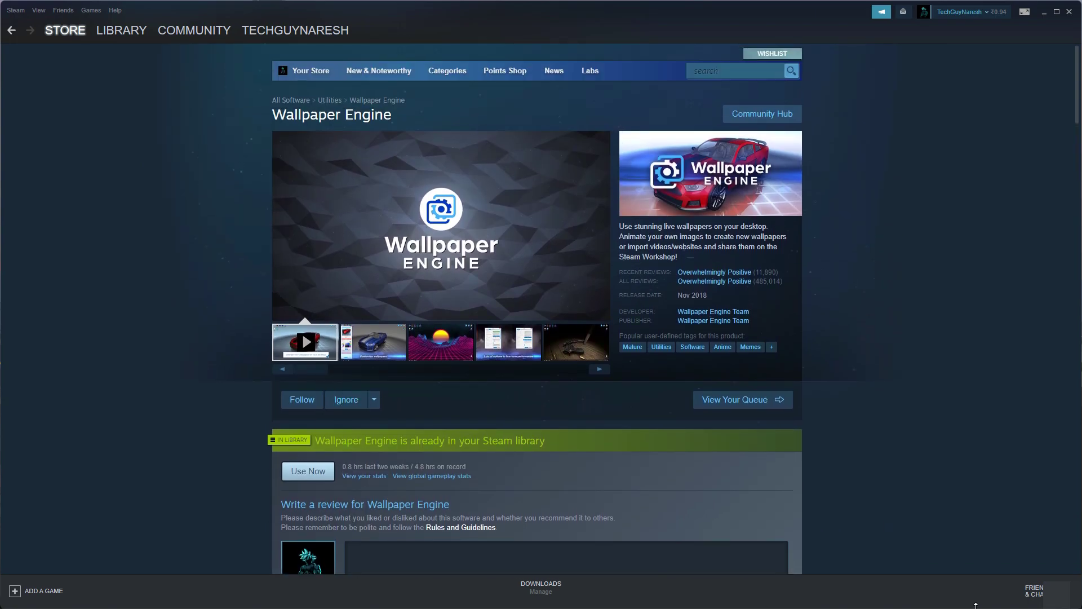
pyautogui.click(1044, 13)
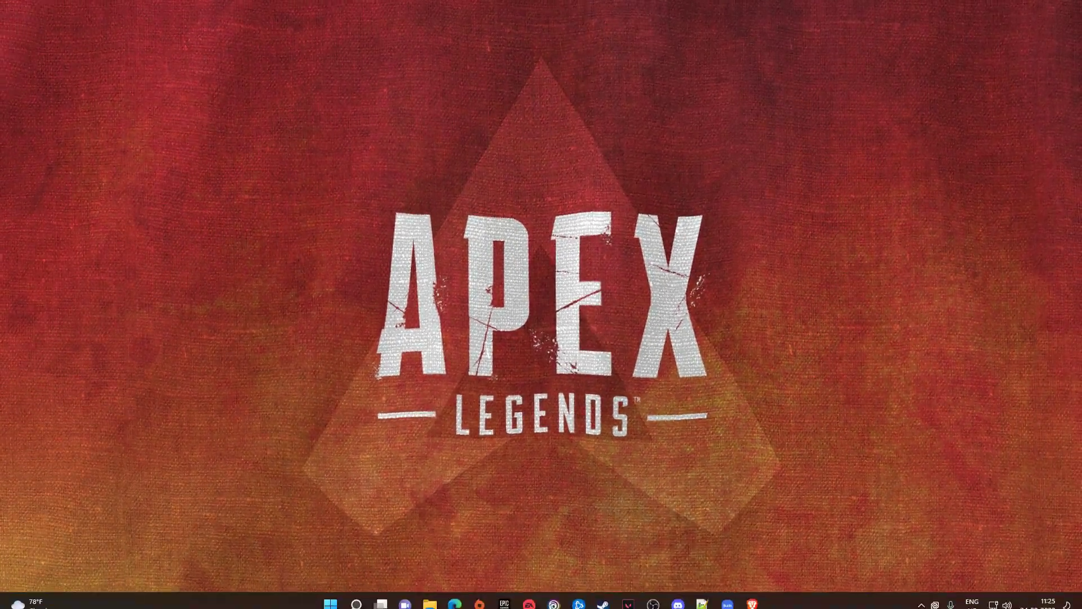
pyautogui.click(934, 596)
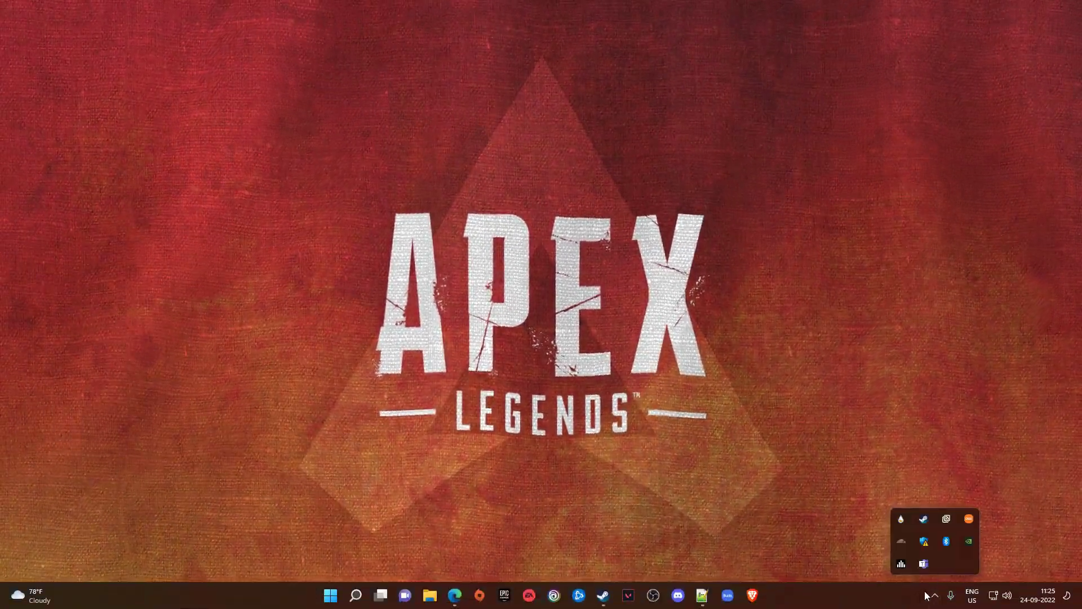
pyautogui.rightClick(947, 519)
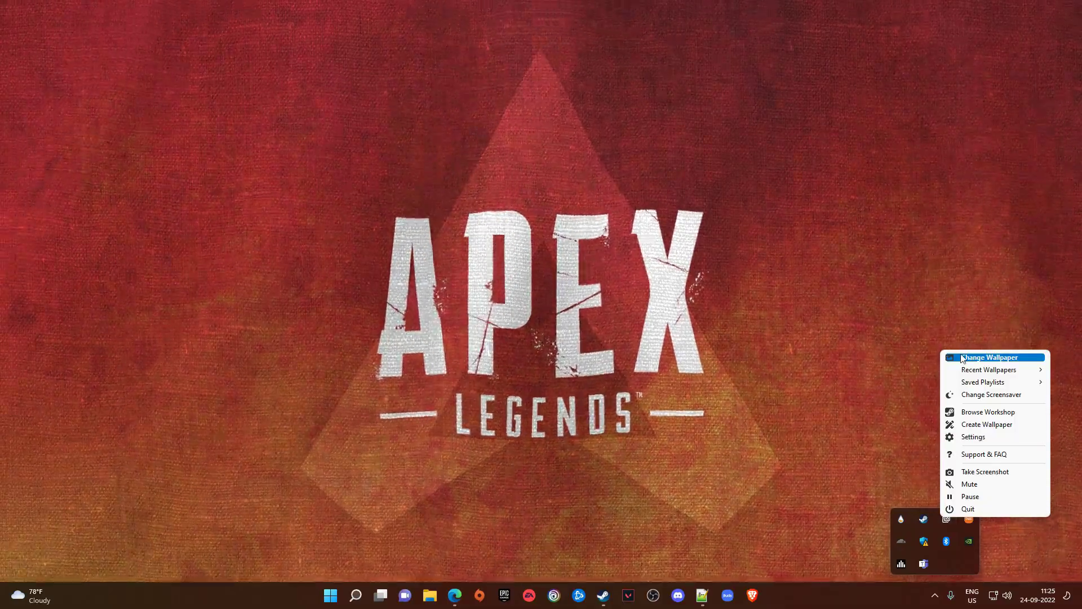
# - Search the installed wallpapers for 'bangalore', which finds none
pyautogui.click(962, 357)
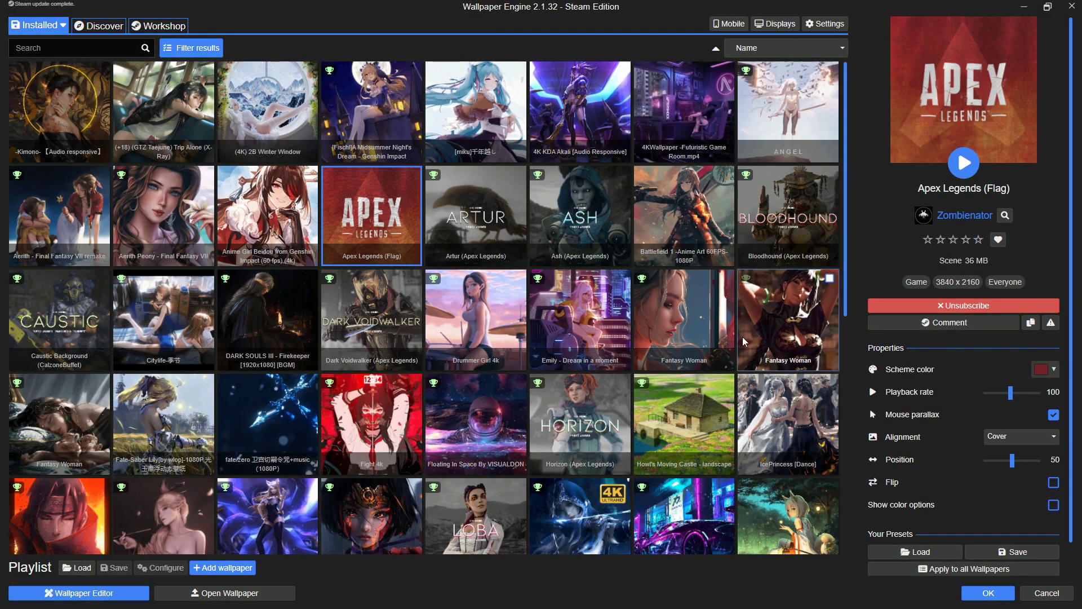
pyautogui.click(67, 53)
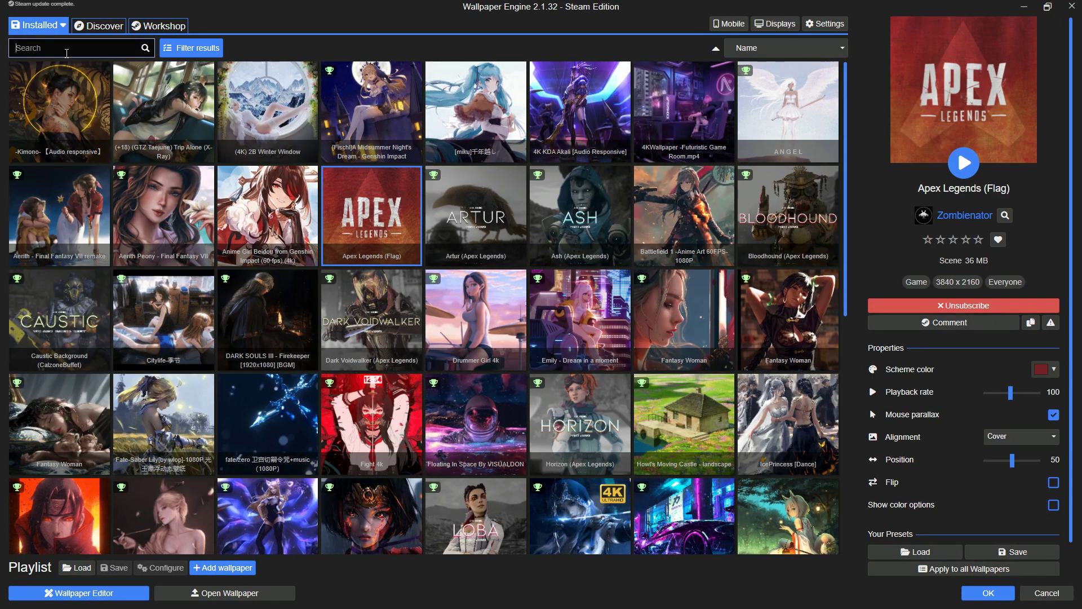
pyautogui.write('bangalore')
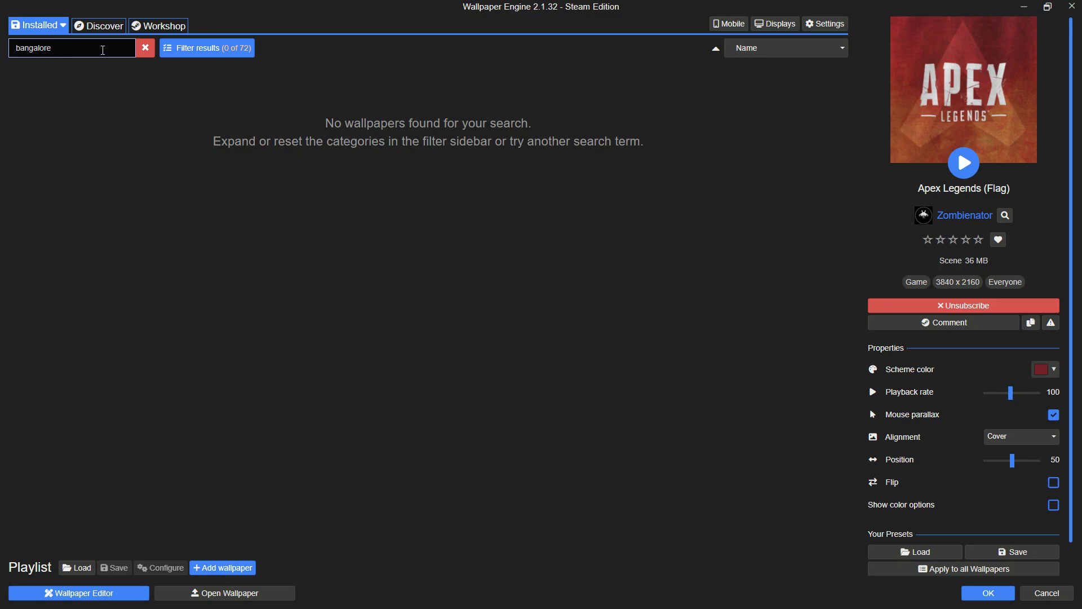
# - Search the Workshop tab for 'bangalo'
pyautogui.click(160, 26)
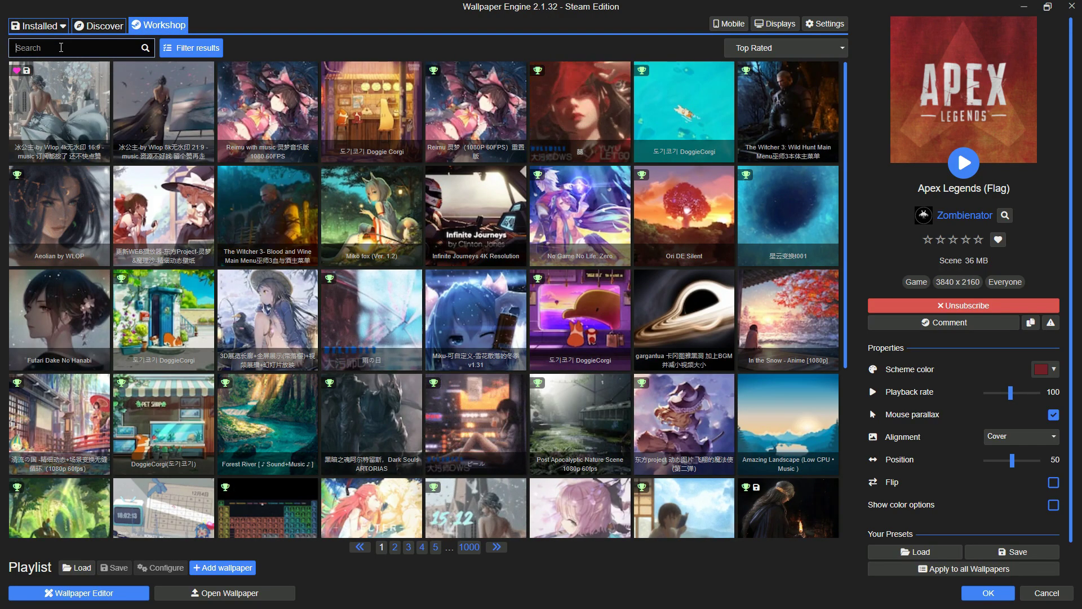
pyautogui.click(61, 47)
pyautogui.write('bang')
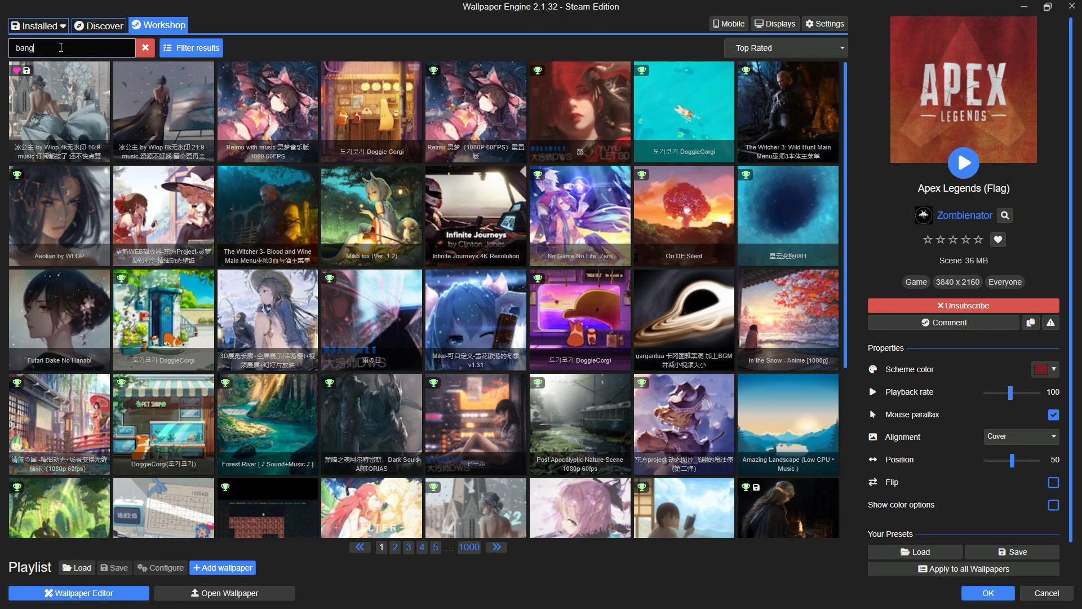
pyautogui.write('alore')
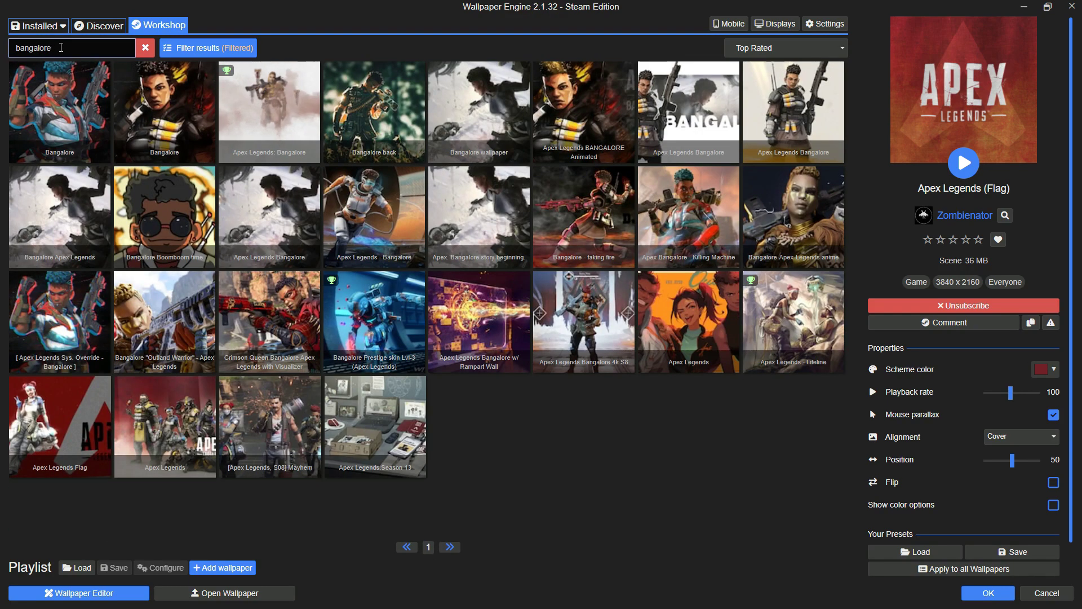
# - Subscribe to 'Bangalore Prestige skin Lvl-3 (Apex Legends)' and list all installed wallpapers unfiltered
pyautogui.click(363, 313)
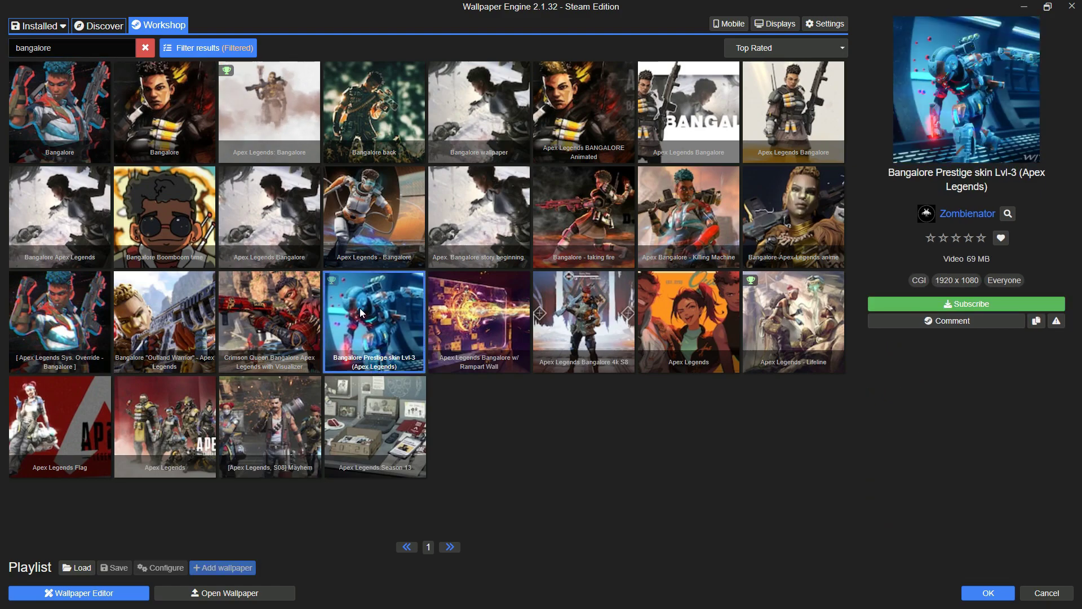
pyautogui.click(957, 306)
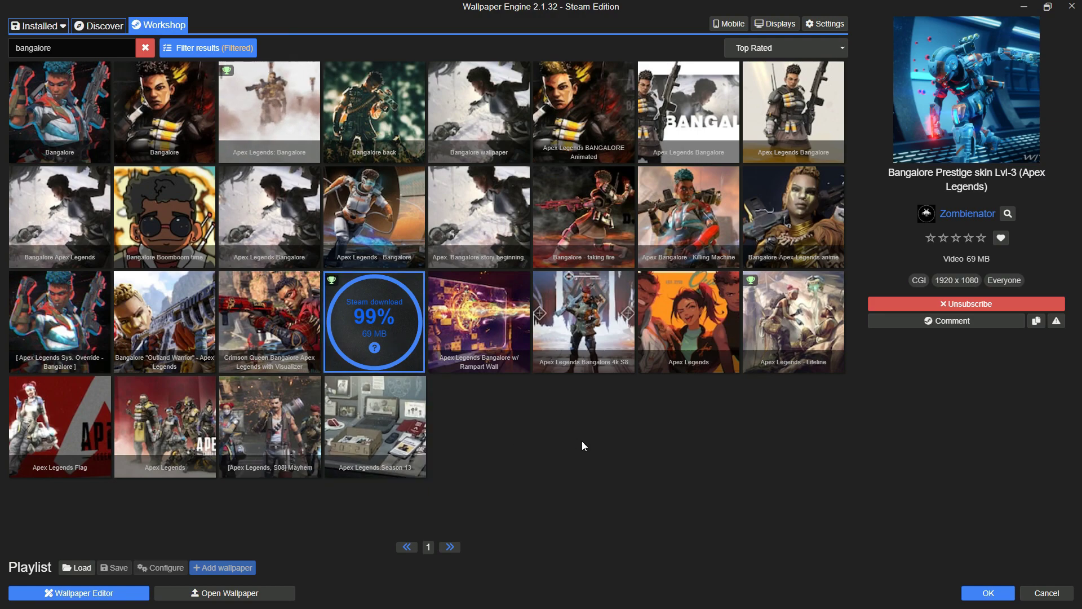
pyautogui.click(33, 32)
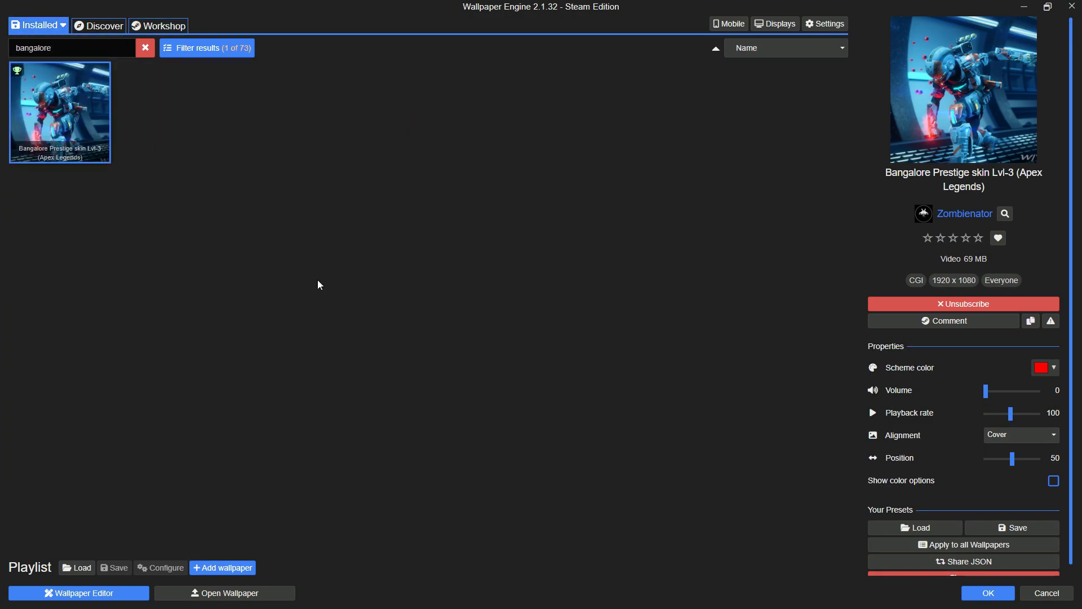
pyautogui.click(143, 46)
pyautogui.scroll(-5, 342, 268)
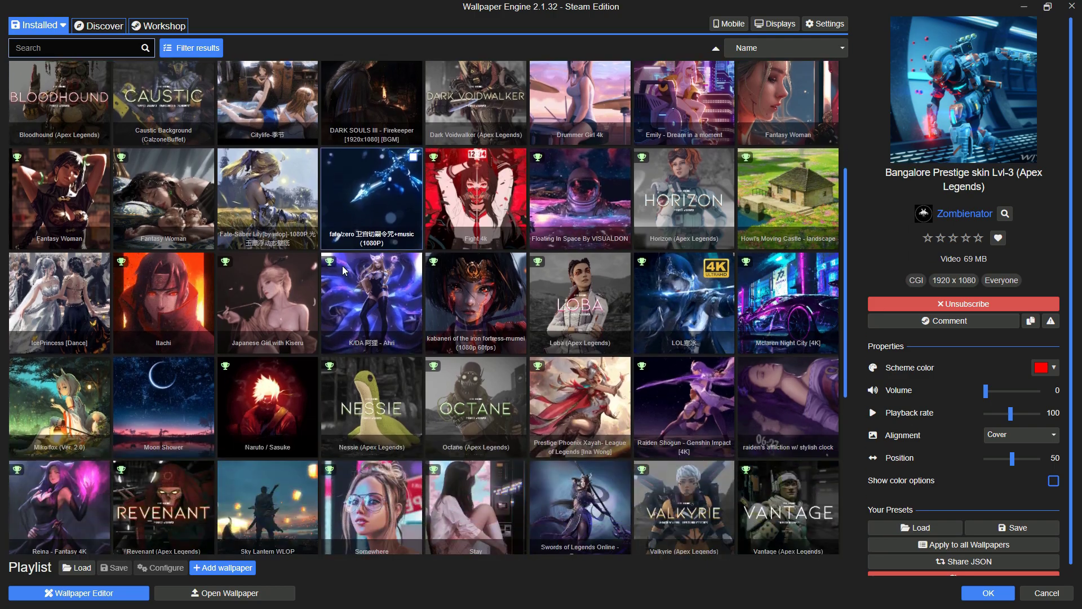
pyautogui.scroll(5, 439, 284)
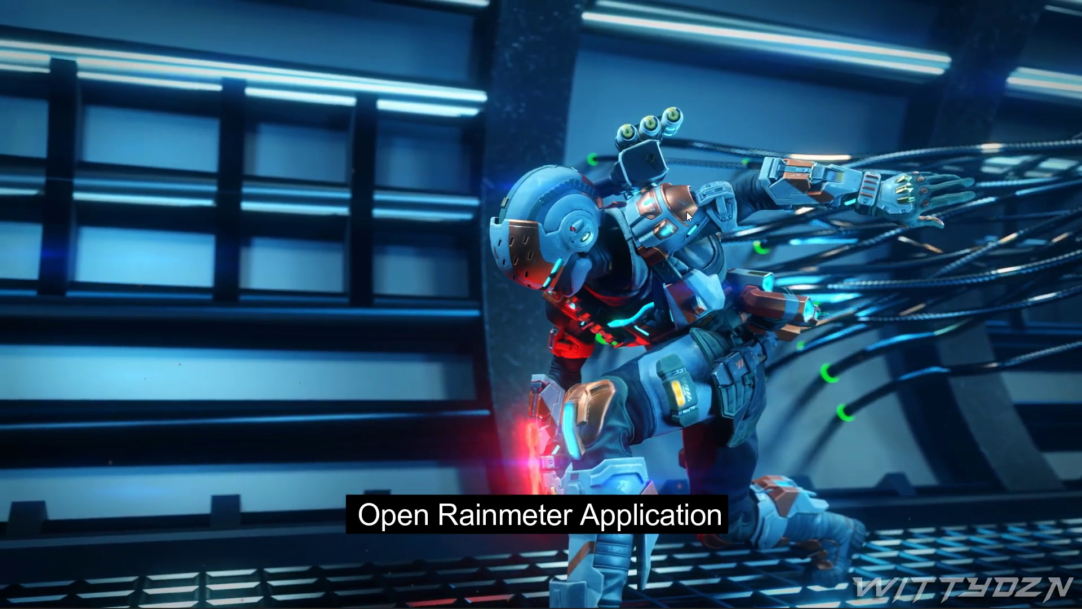
# - Open Rainmeter's Manage window from its tray icon
pyautogui.moveTo(833, 599)
pyautogui.click(935, 594)
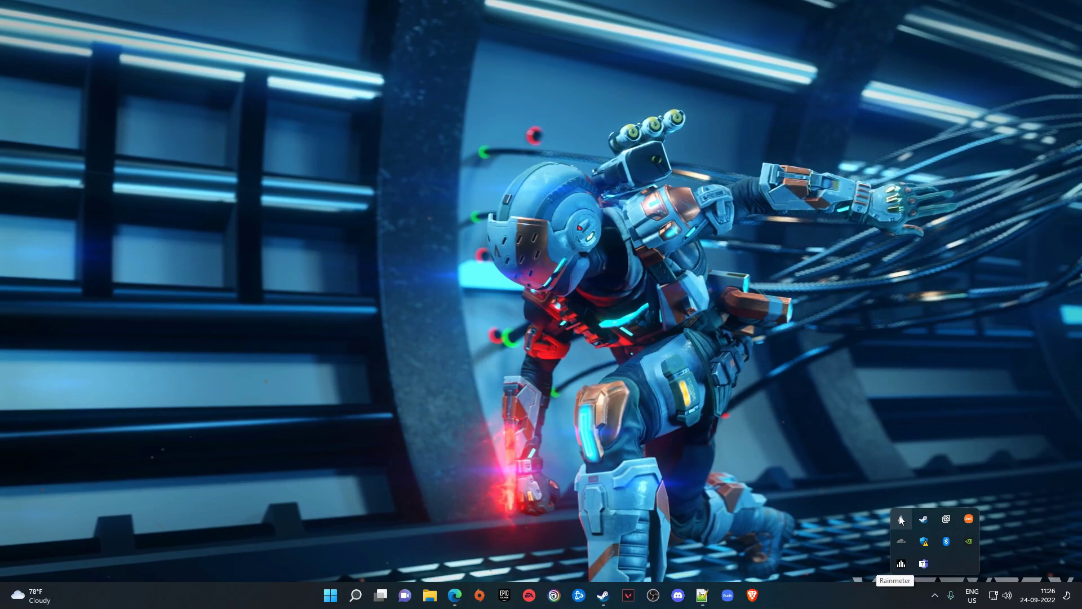
pyautogui.rightClick(901, 518)
pyautogui.click(899, 519)
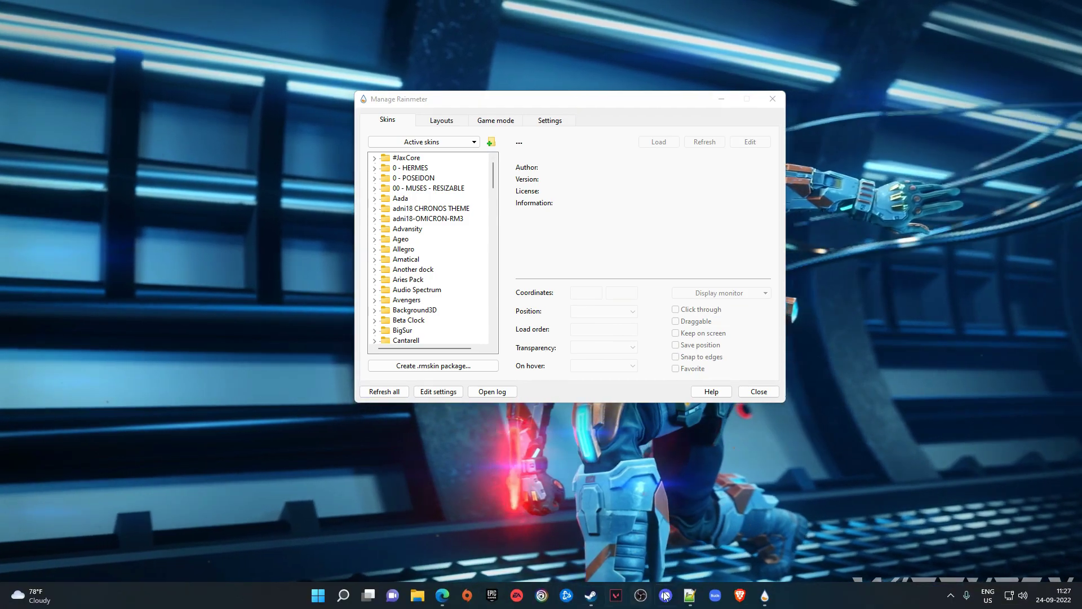
# - Place the Notepad++ skin notes left and Rainmeter Manage right, highlighting the Vecto Date entry
pyautogui.click(692, 596)
pyautogui.moveTo(560, 6); pyautogui.dragTo(344, 149)
pyautogui.moveTo(625, 103); pyautogui.dragTo(888, 130)
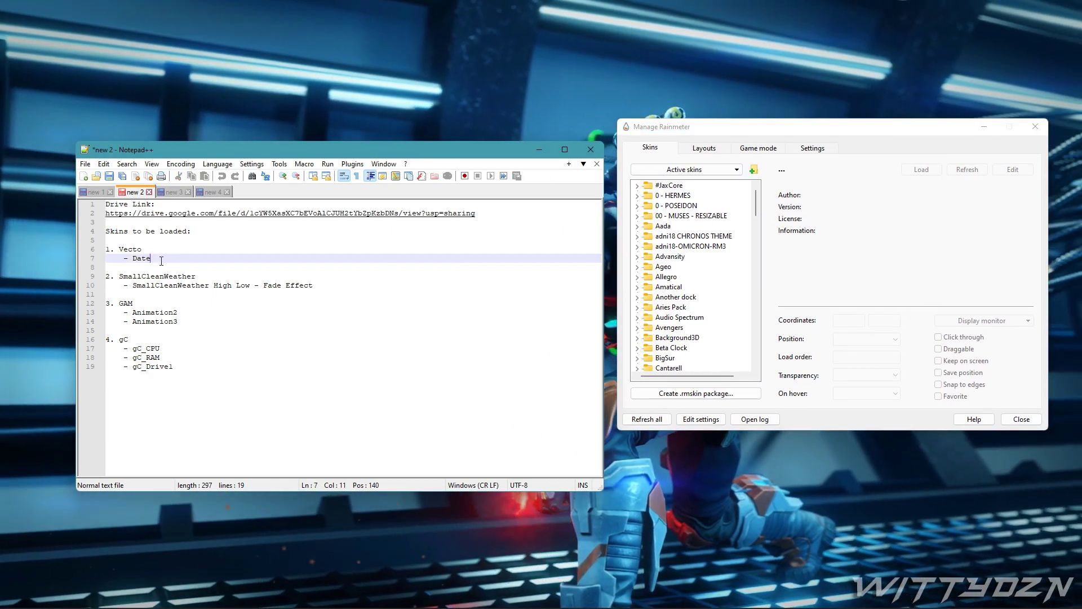
pyautogui.moveTo(151, 258); pyautogui.dragTo(76, 250)
pyautogui.scroll(-9, 686, 318)
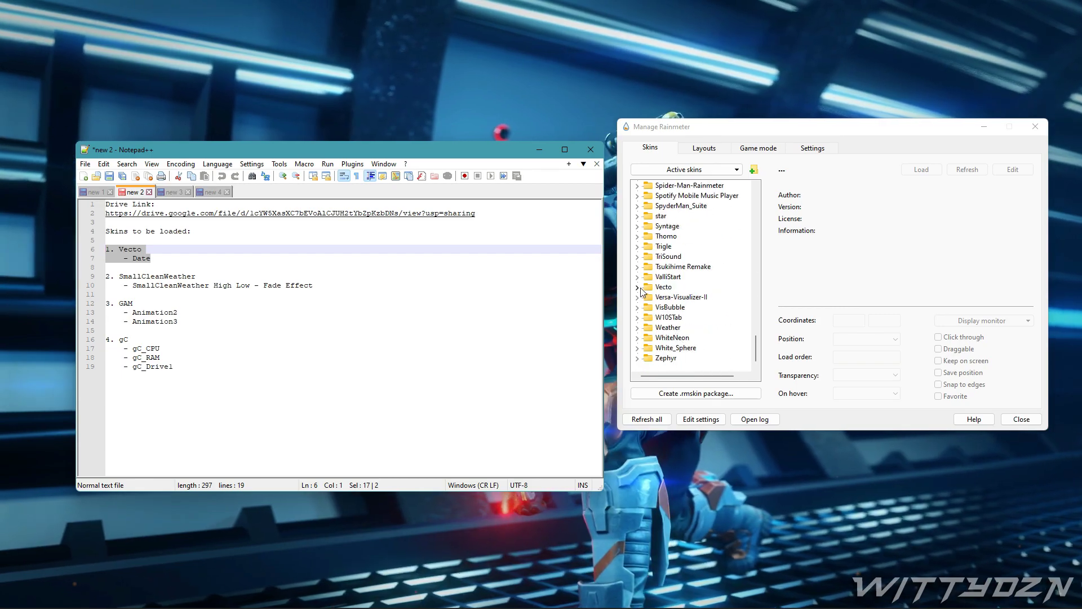
# - Load Vecto's Date.ini clock and nudge it into place at the desktop's right
pyautogui.click(637, 287)
pyautogui.click(648, 297)
pyautogui.click(687, 307)
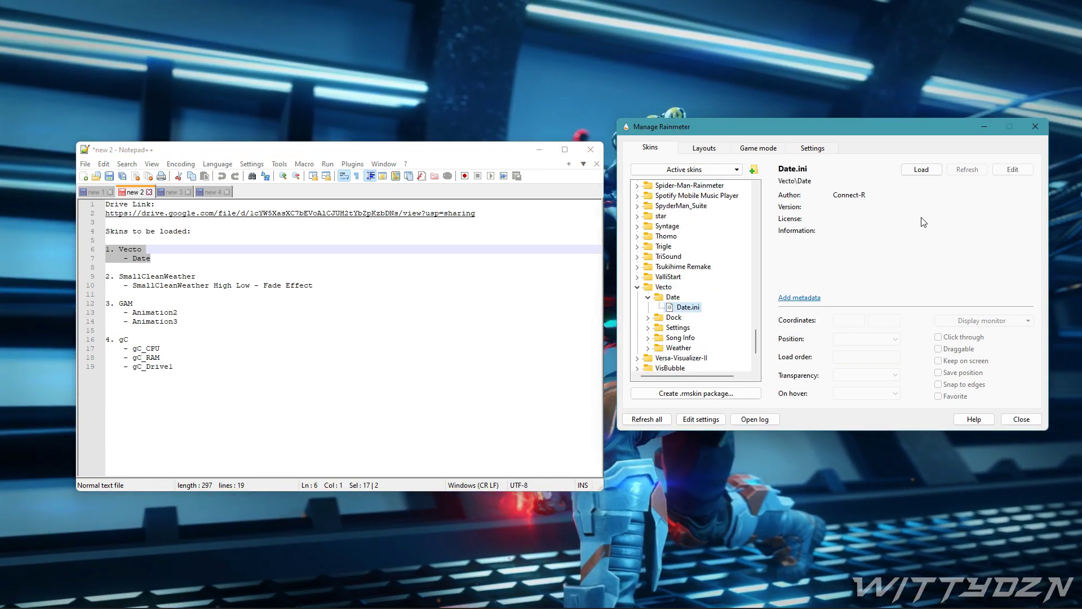
pyautogui.click(921, 169)
pyautogui.moveTo(885, 131); pyautogui.dragTo(439, 122)
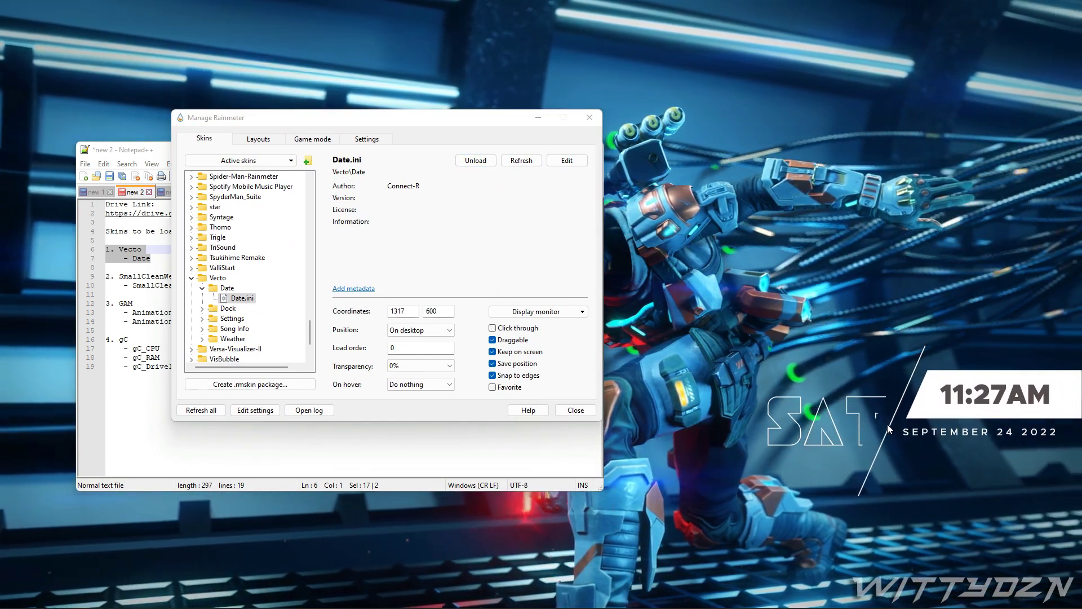
pyautogui.moveTo(887, 424); pyautogui.dragTo(887, 428)
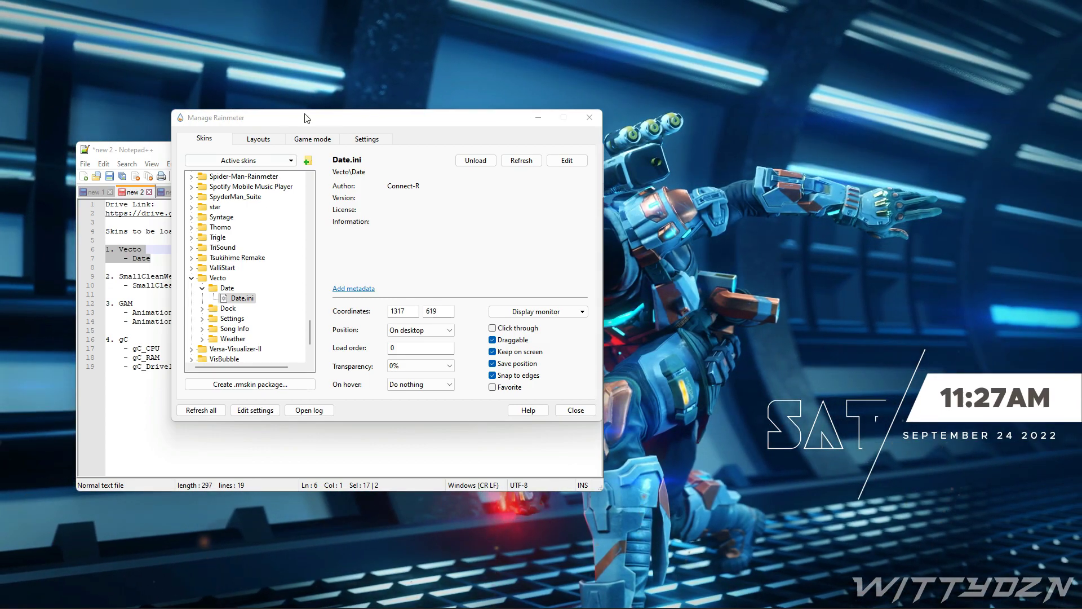
# - Load the SmallCleanWeather High Low skin and drag it to the top-right corner
pyautogui.moveTo(308, 118); pyautogui.dragTo(758, 9)
pyautogui.moveTo(106, 276); pyautogui.dragTo(314, 285)
pyautogui.scroll(6, 698, 178)
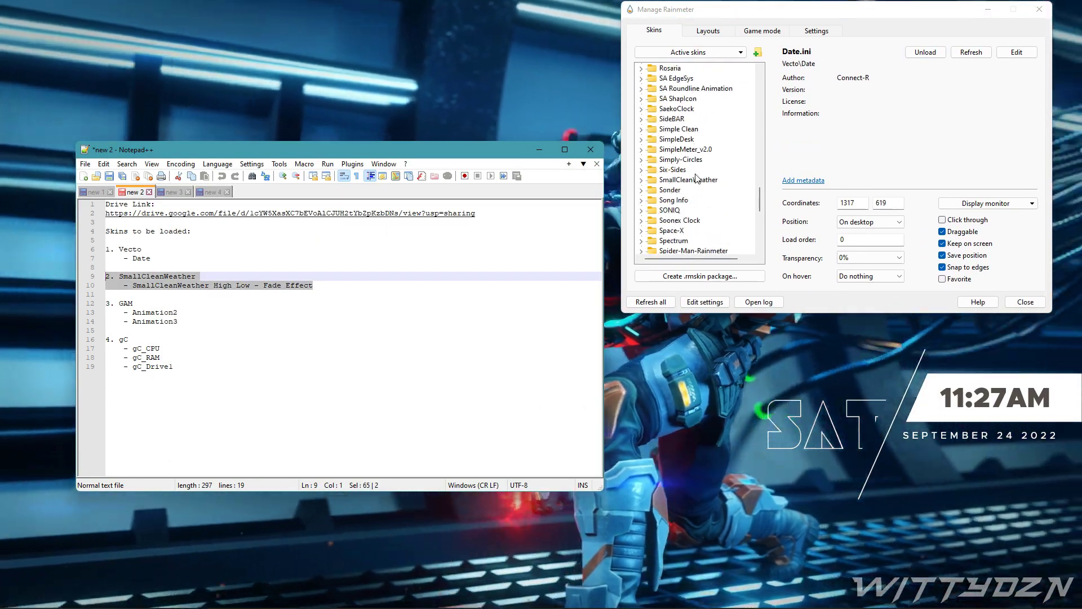
pyautogui.doubleClick(697, 180)
pyautogui.click(925, 52)
pyautogui.moveTo(834, 9); pyautogui.dragTo(697, 67)
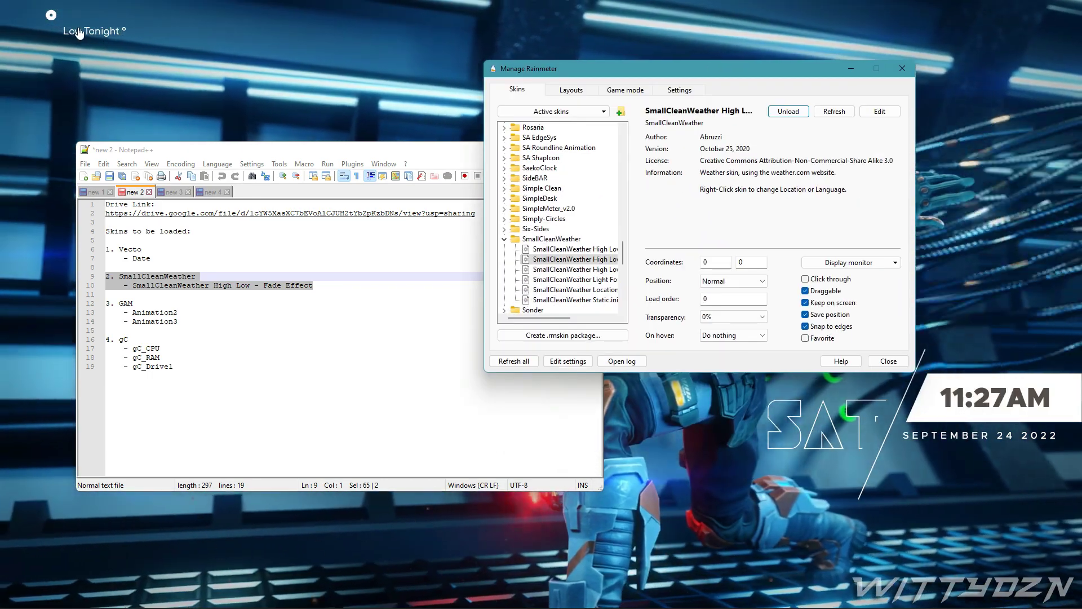
pyautogui.moveTo(95, 25); pyautogui.dragTo(983, 14)
pyautogui.rightClick(983, 17)
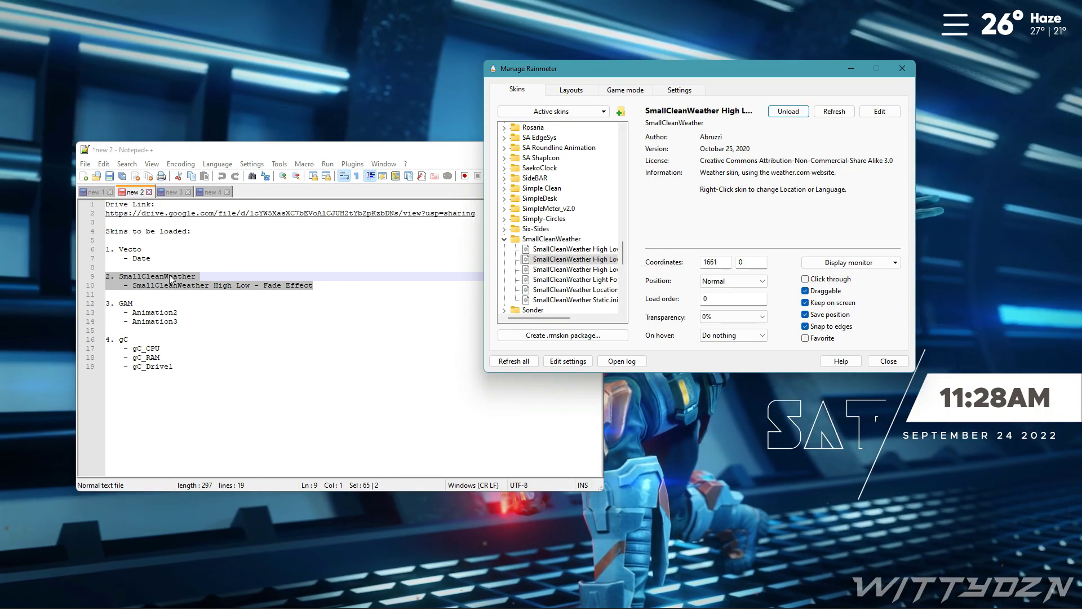
pyautogui.moveTo(106, 304); pyautogui.dragTo(179, 321)
pyautogui.click(631, 69)
# - Load GAM's Animation3 skin from the Animation folder
pyautogui.scroll(15, 558, 225)
pyautogui.click(515, 168)
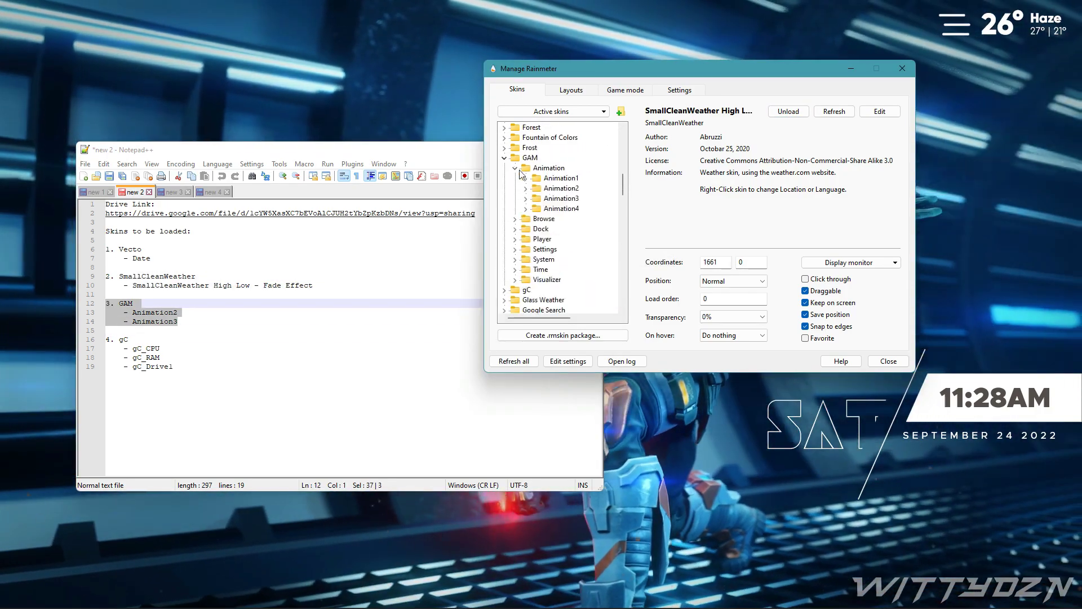
pyautogui.click(788, 111)
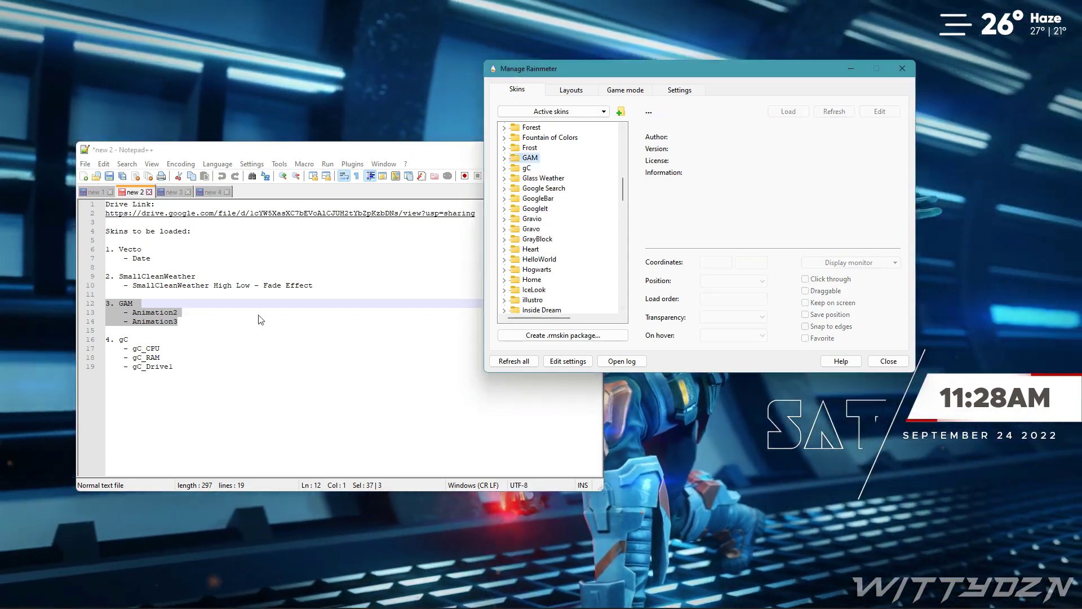
# - Load the gC_CPU, gC_RAM and gC_Drive1 gauges and line them up at the left
pyautogui.moveTo(105, 340); pyautogui.dragTo(173, 366)
pyautogui.click(504, 168)
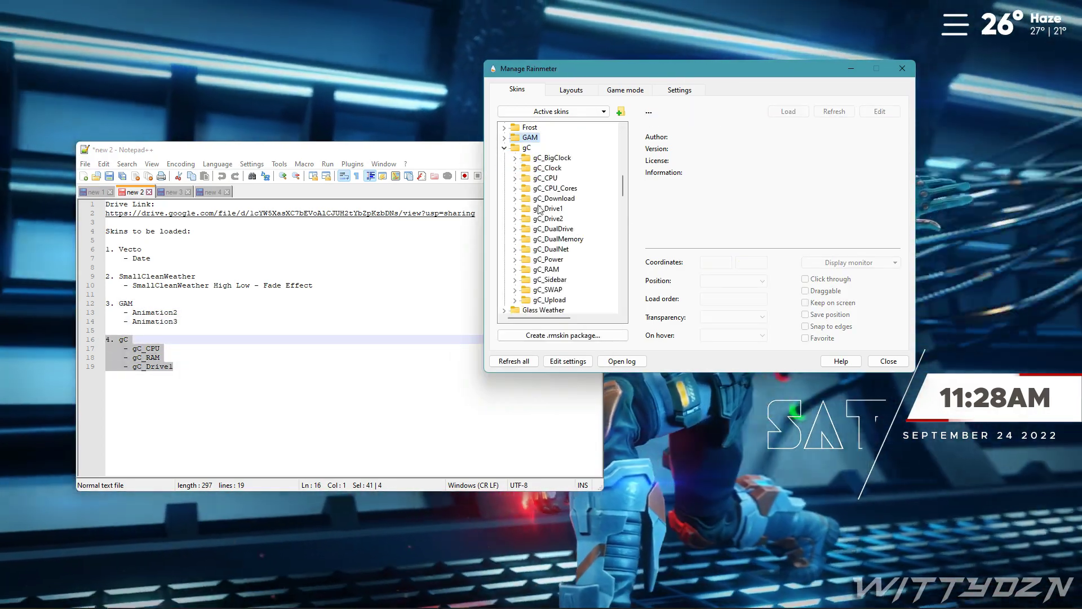
pyautogui.click(515, 178)
pyautogui.click(560, 189)
pyautogui.click(788, 112)
pyautogui.moveTo(56, 377); pyautogui.dragTo(42, 387)
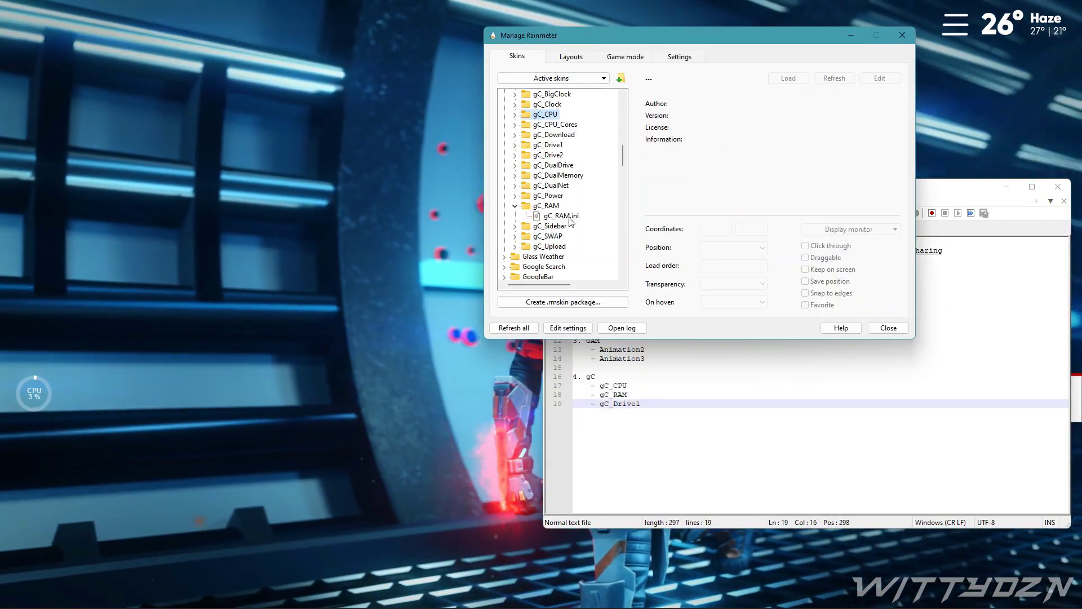
pyautogui.doubleClick(570, 217)
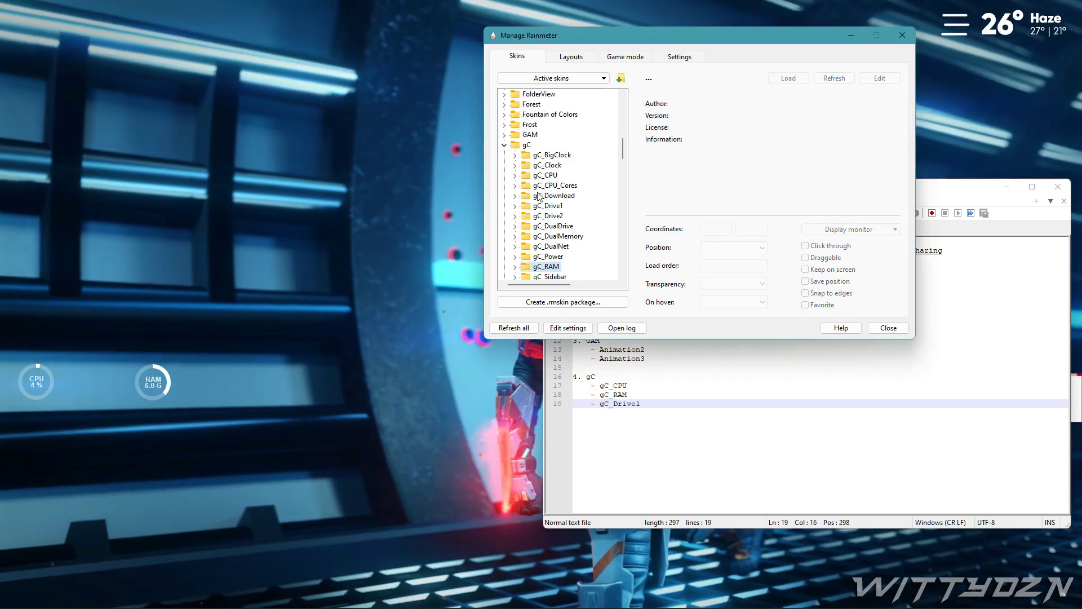
pyautogui.click(564, 215)
pyautogui.click(789, 78)
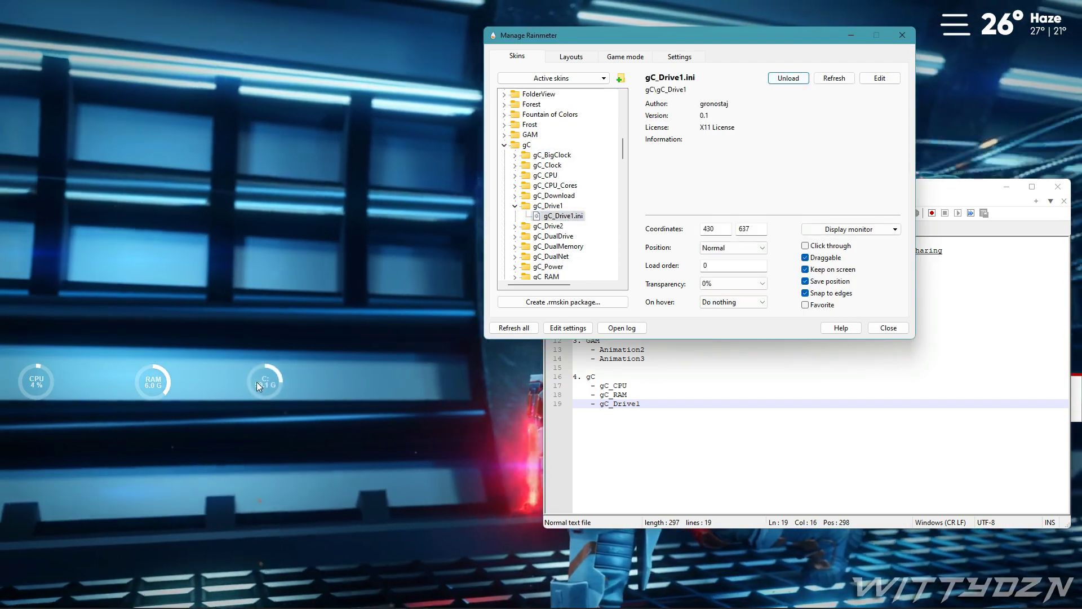
pyautogui.moveTo(269, 367); pyautogui.dragTo(261, 363)
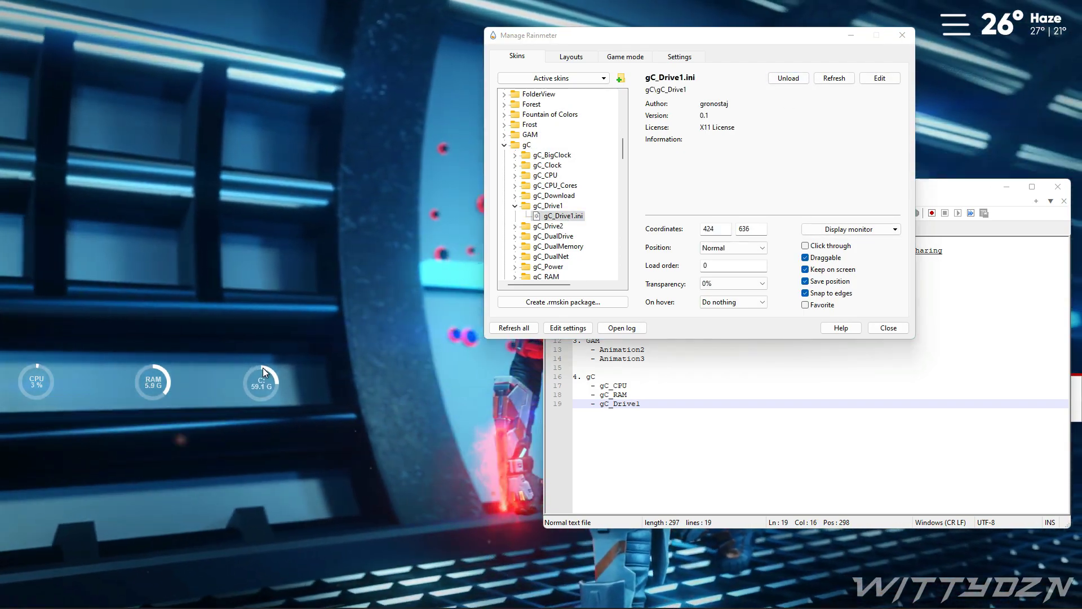
pyautogui.moveTo(18, 398); pyautogui.dragTo(313, 423)
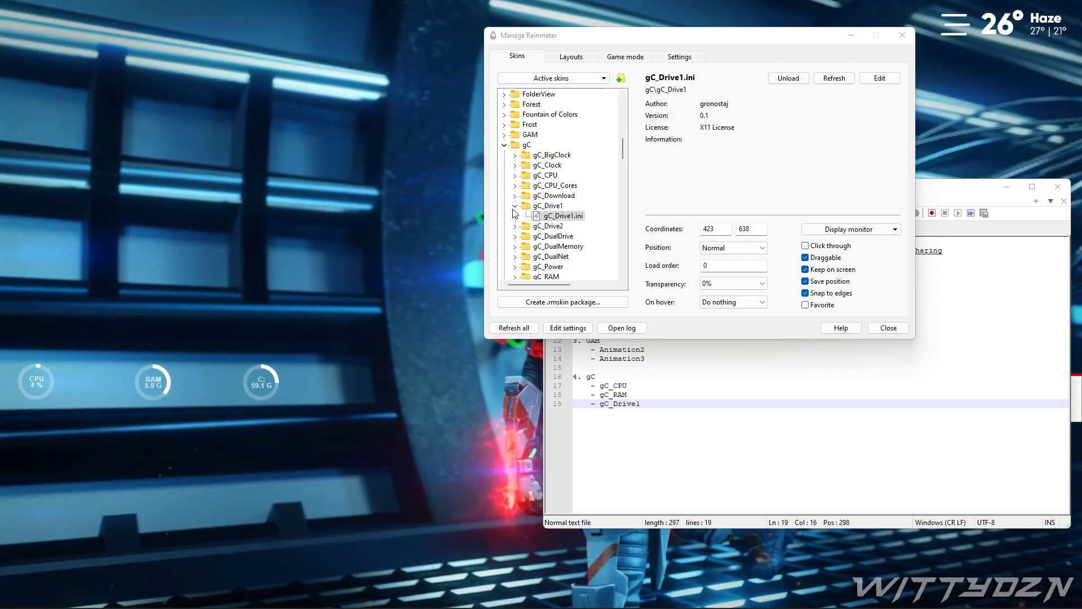
pyautogui.click(905, 333)
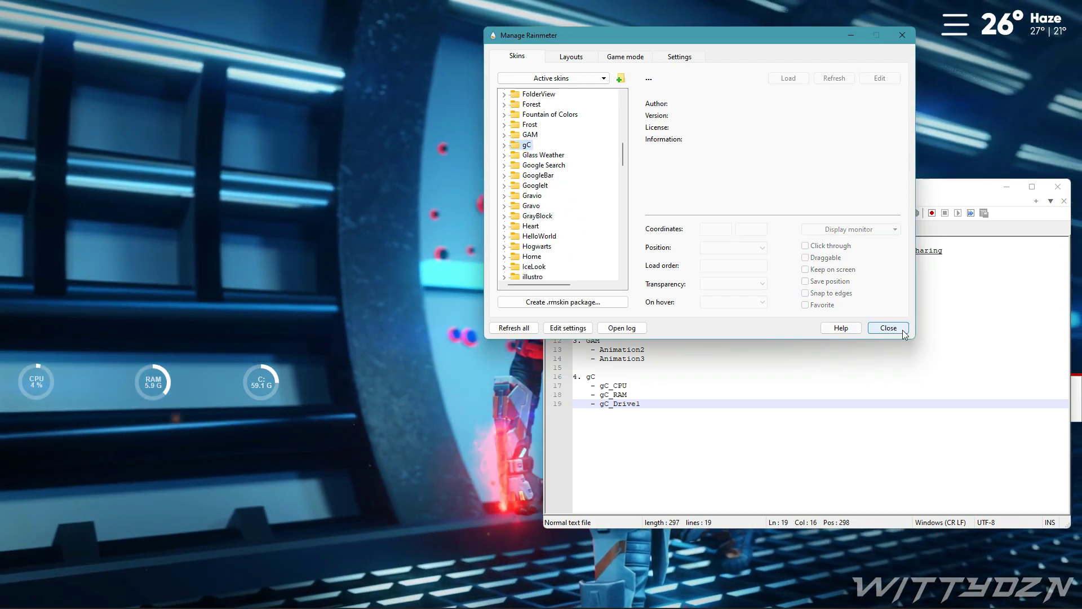
# - Close Manage Rainmeter and Notepad++, then refresh the desktop to show the Bangalore wallpaper with widgets
pyautogui.click(904, 332)
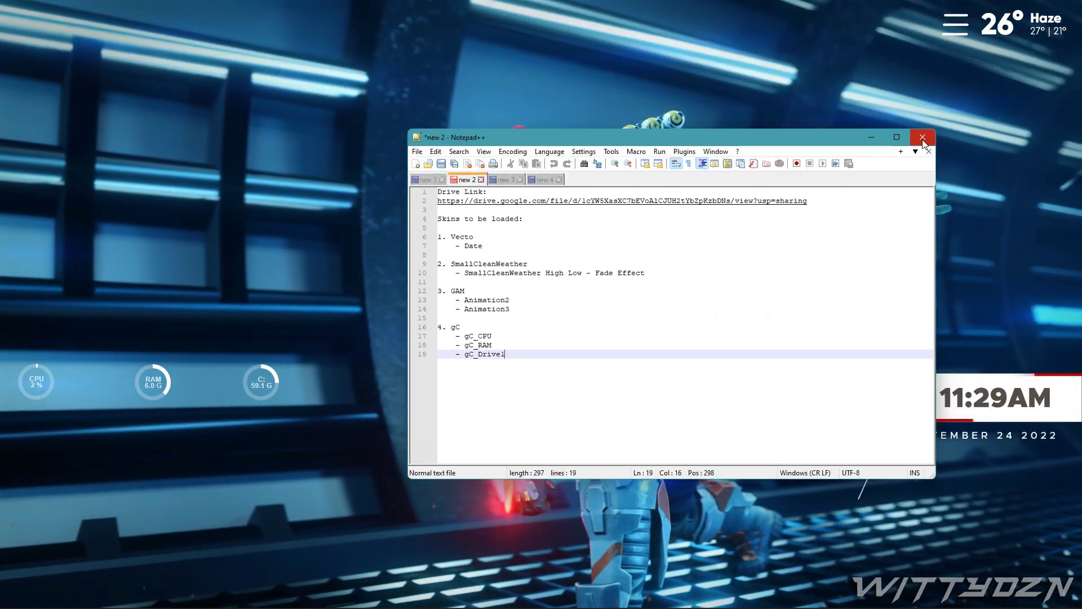
pyautogui.click(923, 139)
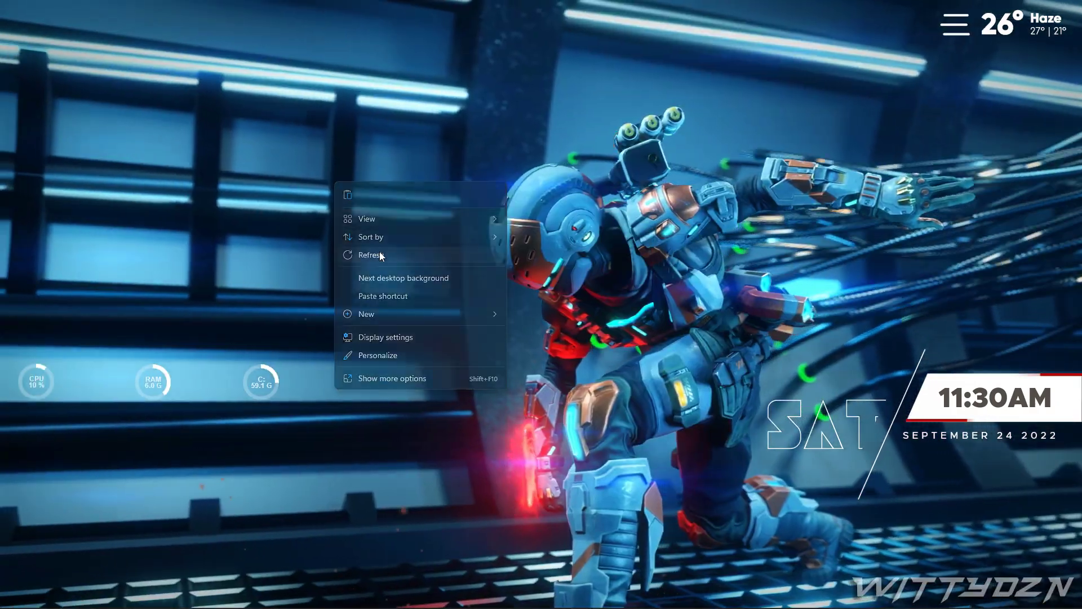
pyautogui.click(381, 255)
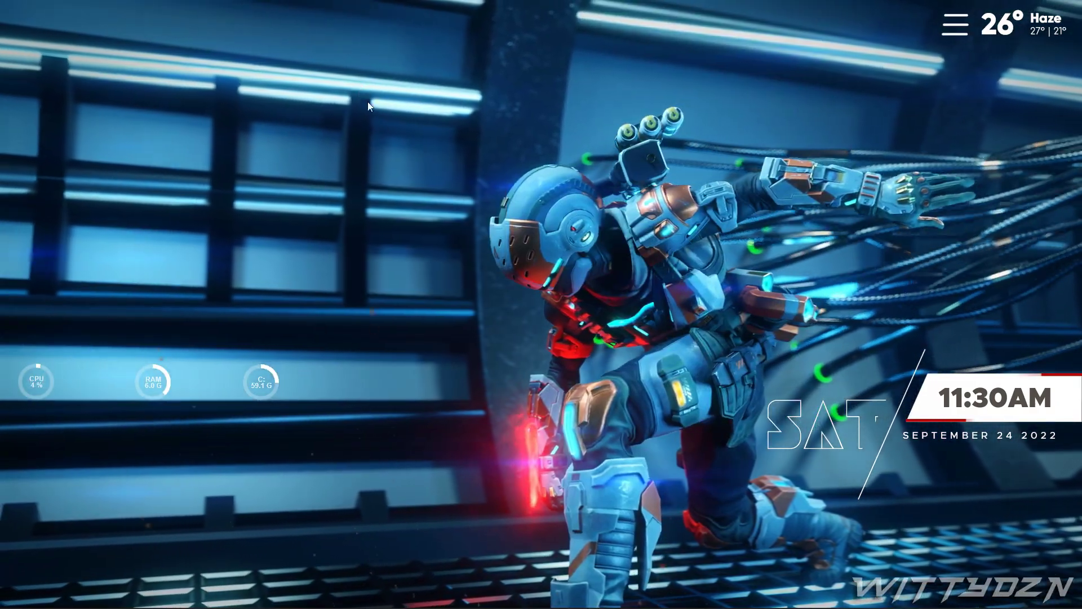
pyautogui.rightClick(365, 104)
pyautogui.click(397, 160)
pyautogui.rightClick(395, 160)
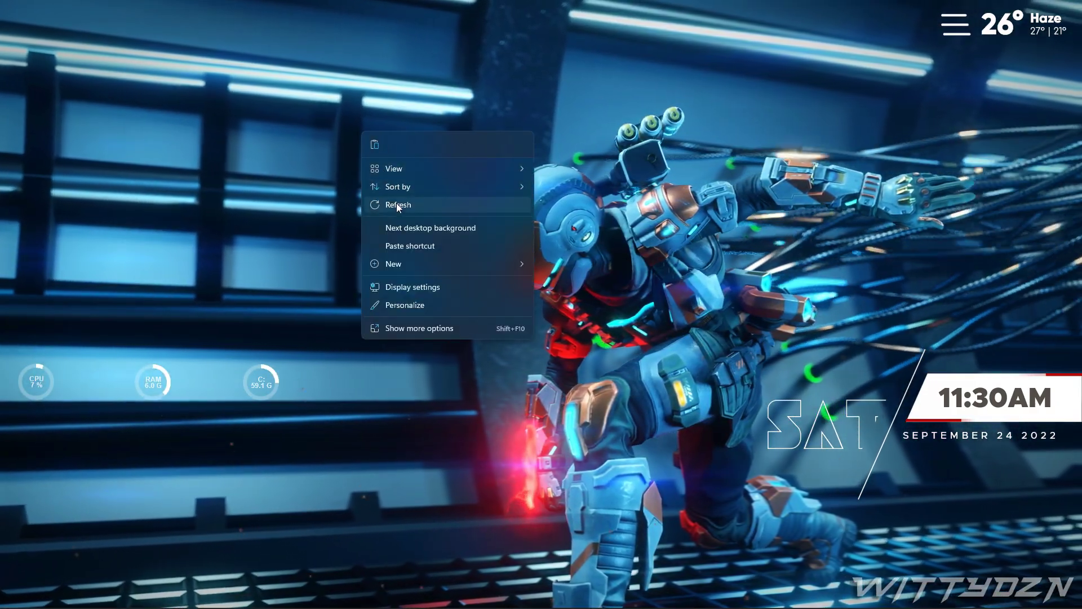
pyautogui.click(397, 205)
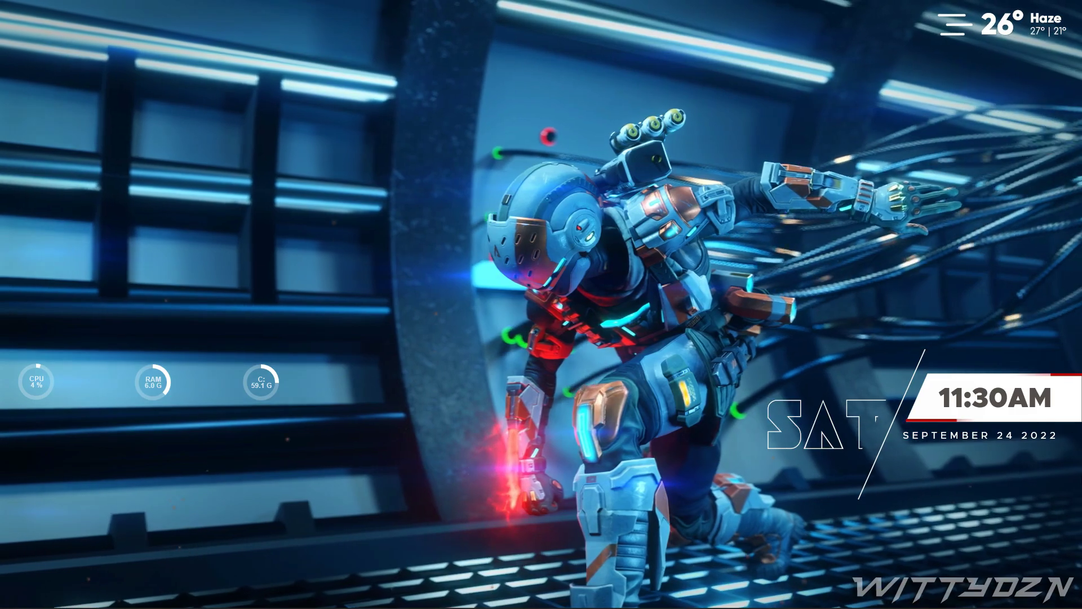